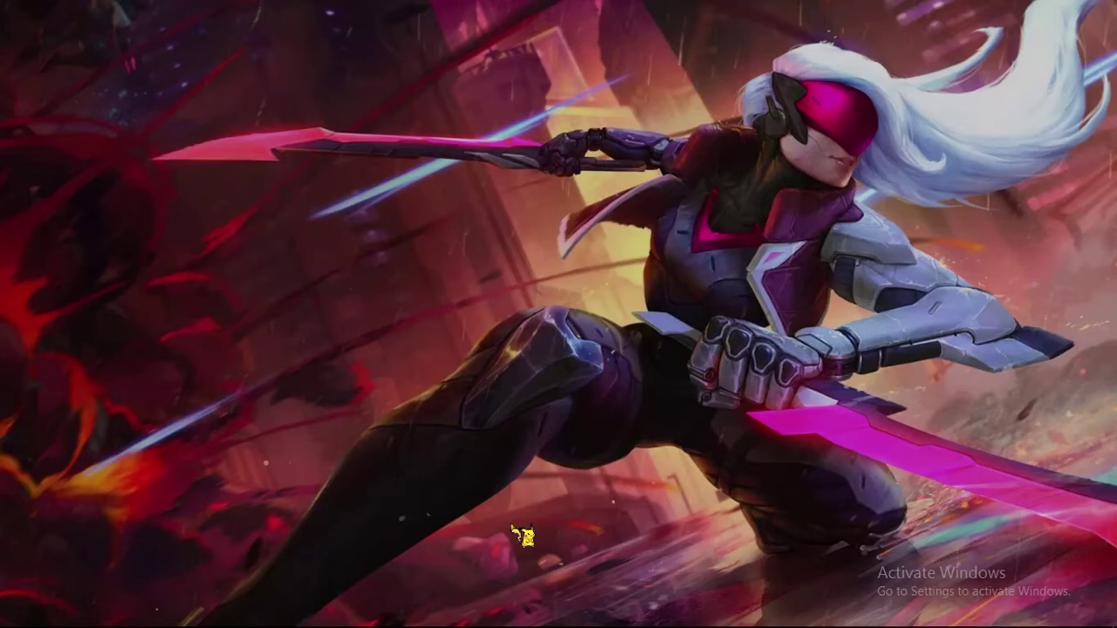
Restore the KWU New folder window and open the 'project' report document in Word.
mouse_move(410, 624)
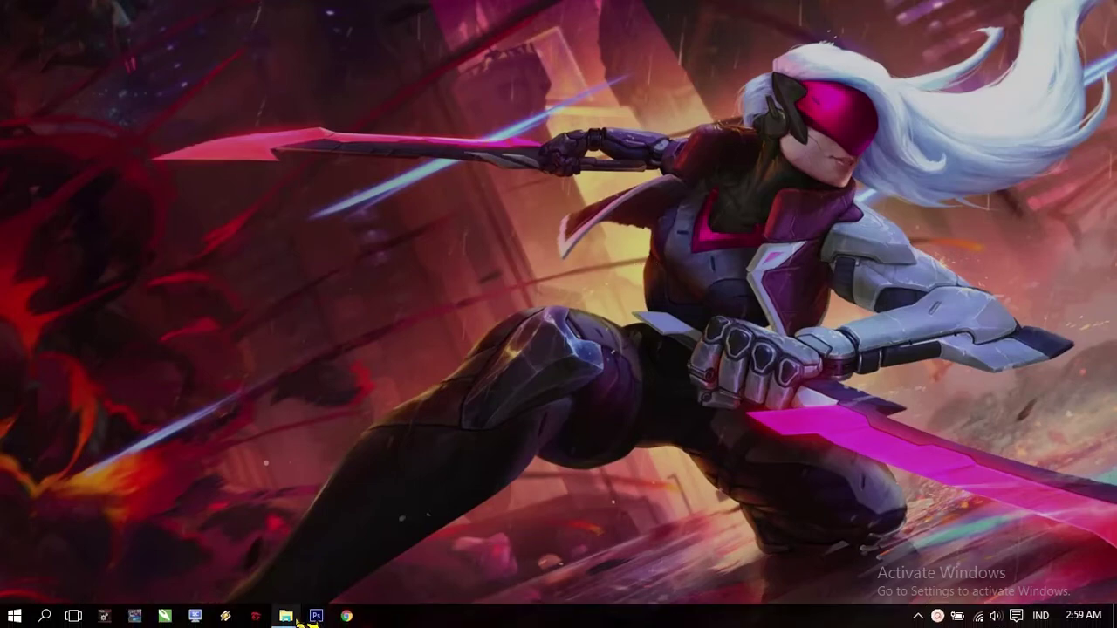
left_click(299, 622)
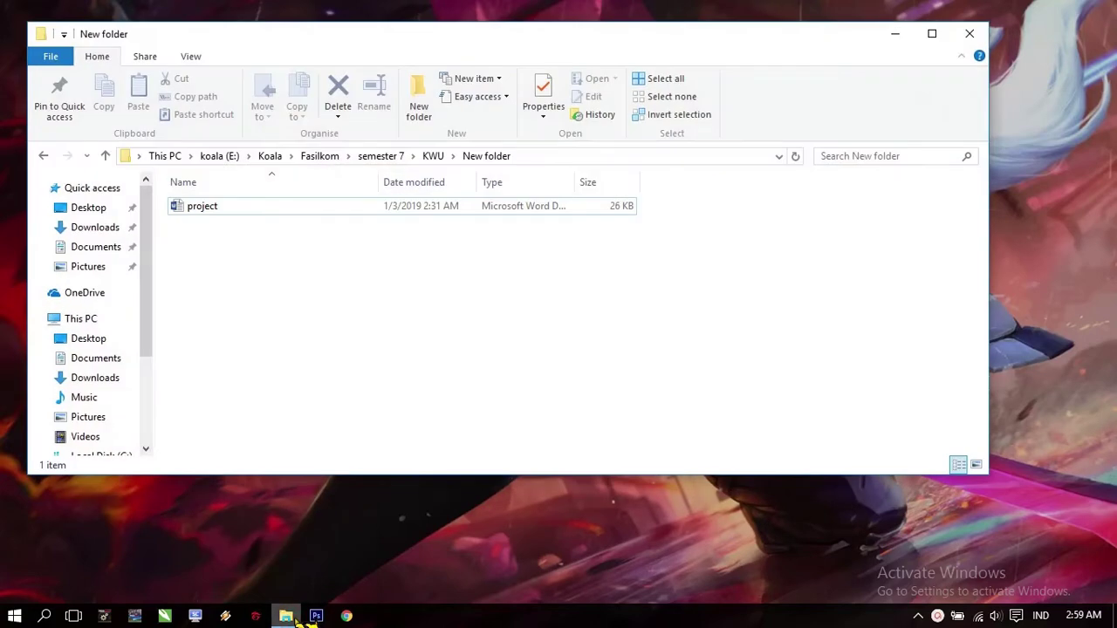
double_click(262, 202)
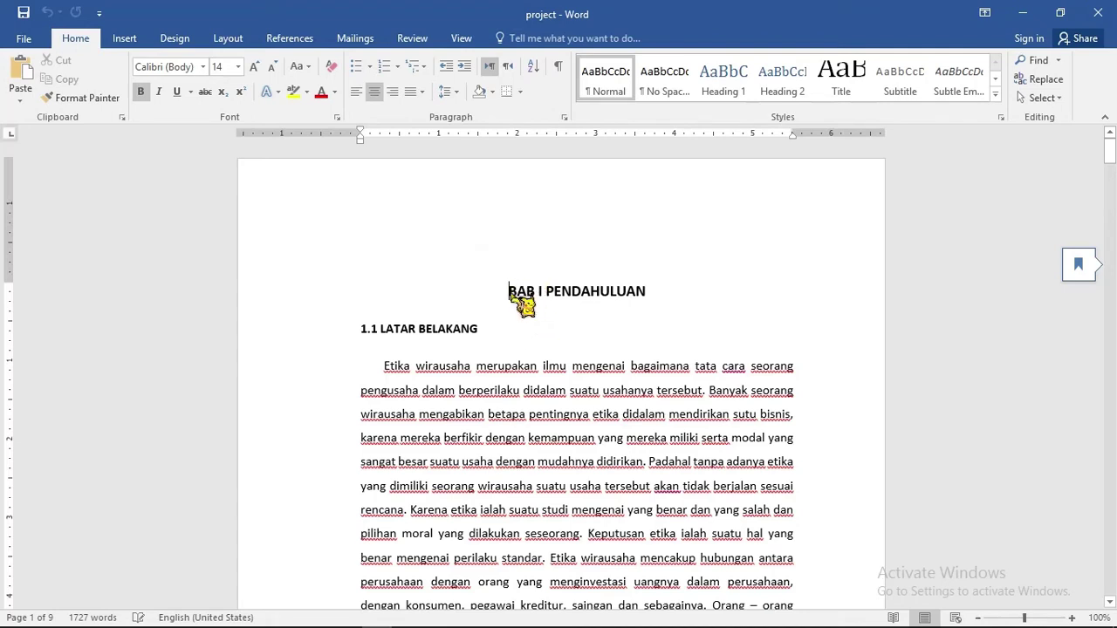
Mark the BAB I PENDAHULUAN heading as a Level 1 contents entry and re-centre it.
left_click_drag(513, 292, 625, 297)
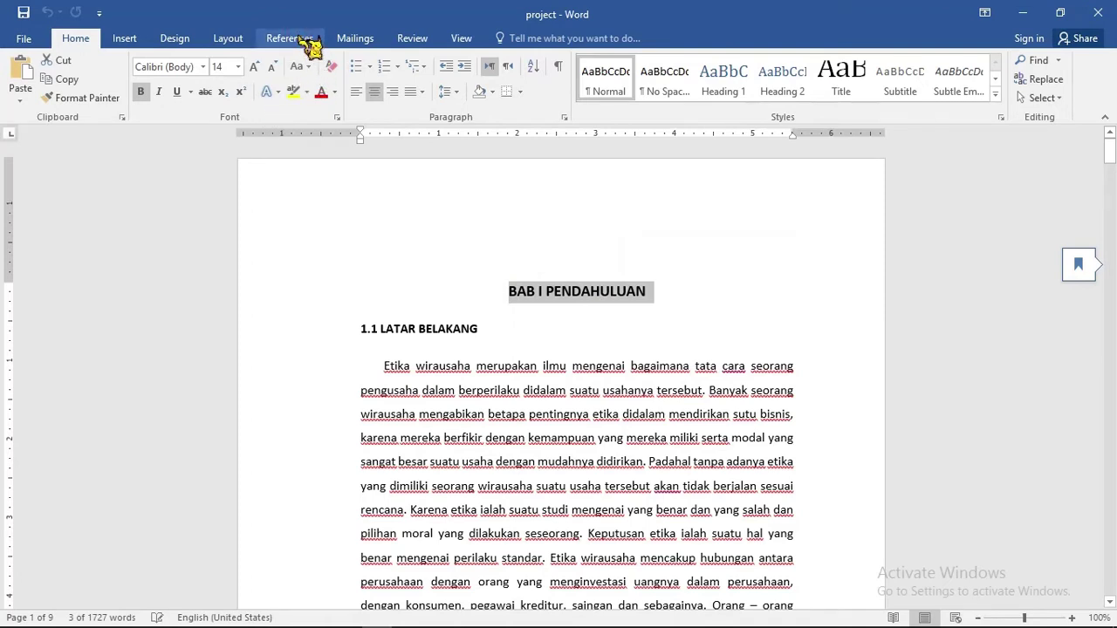
left_click(292, 39)
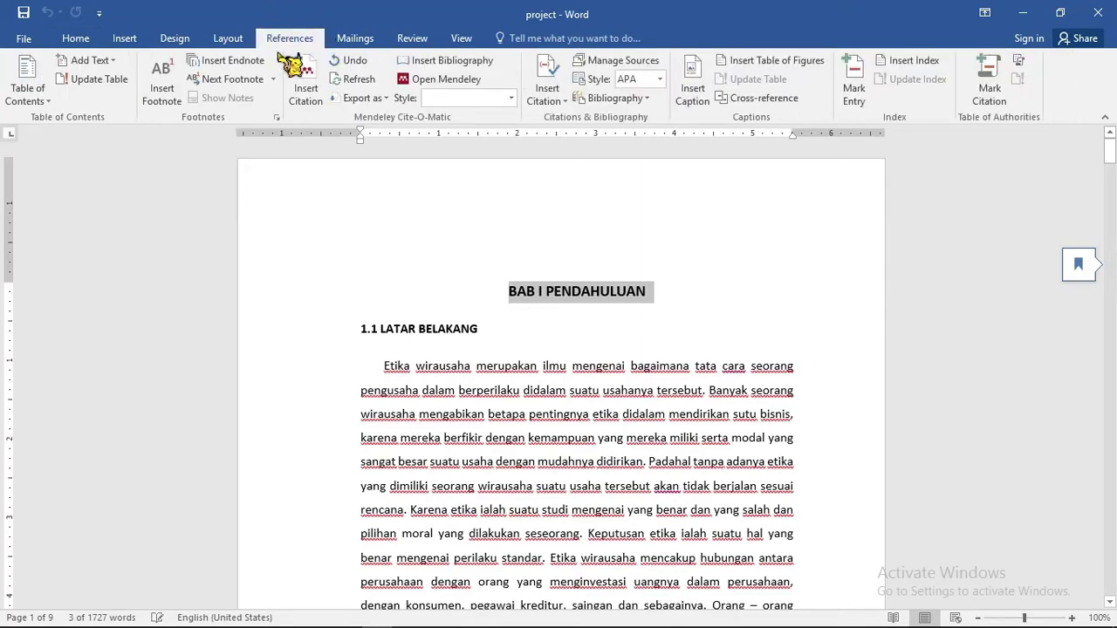
left_click(112, 62)
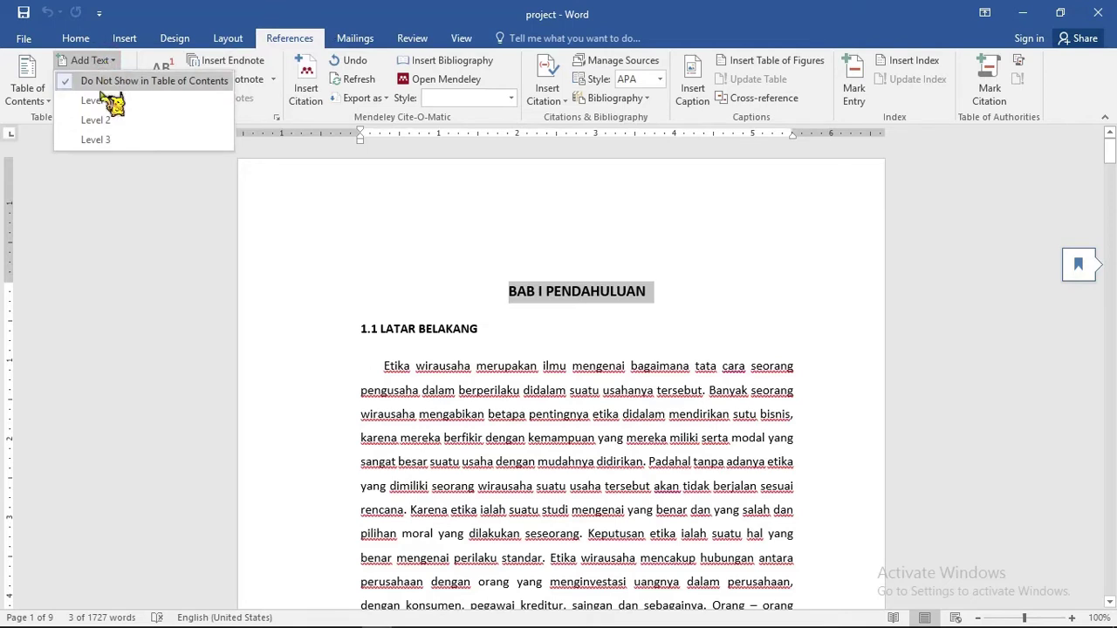
left_click(98, 100)
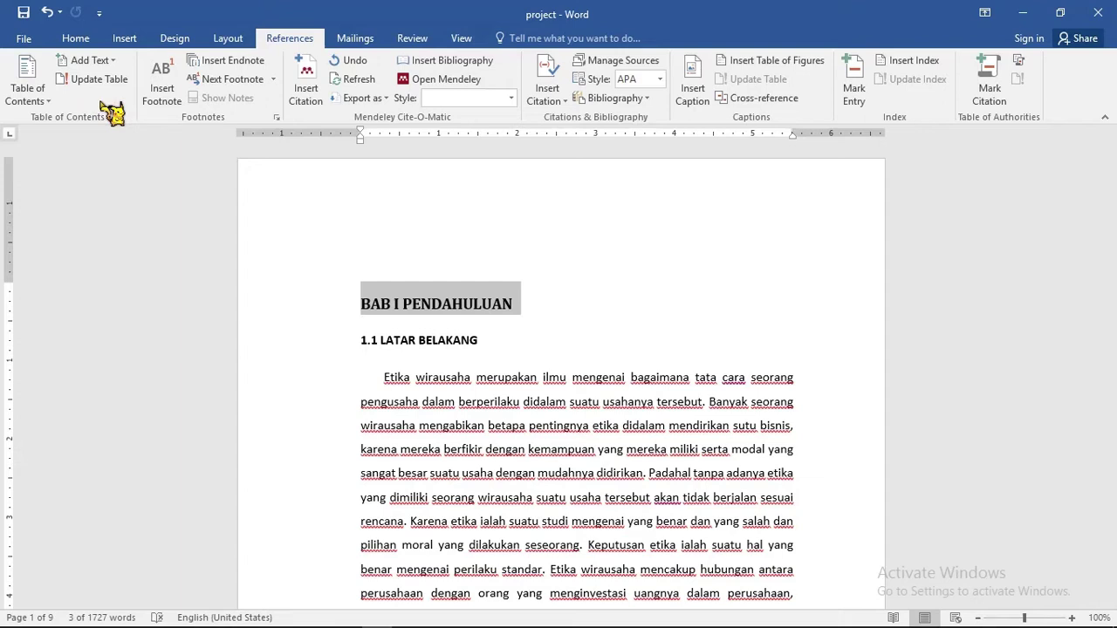
key("ctrl+e")
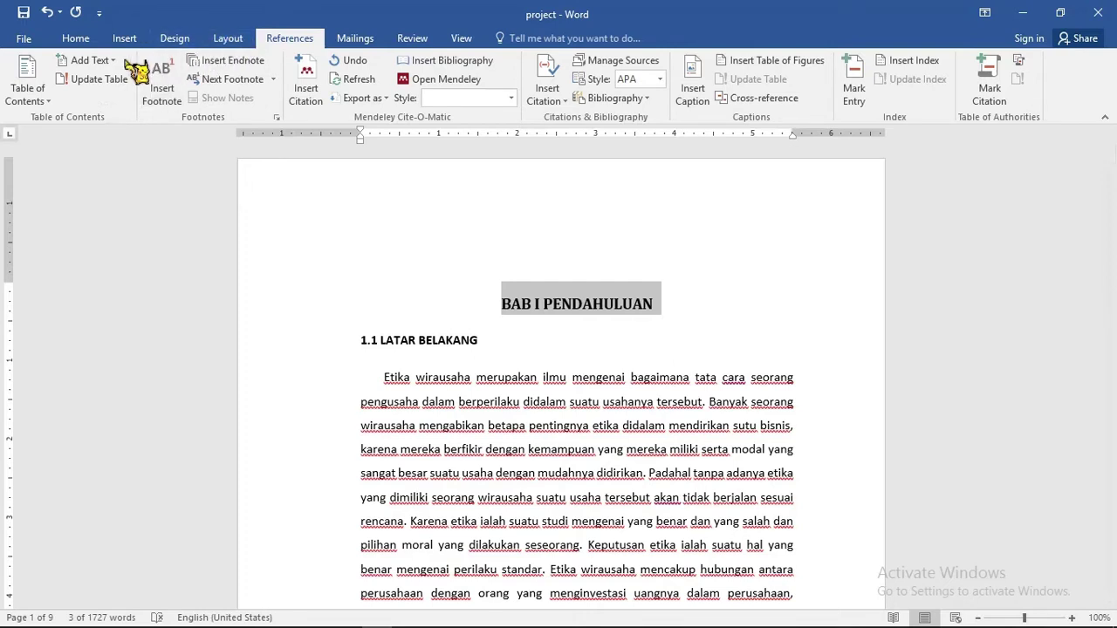
left_click(91, 61)
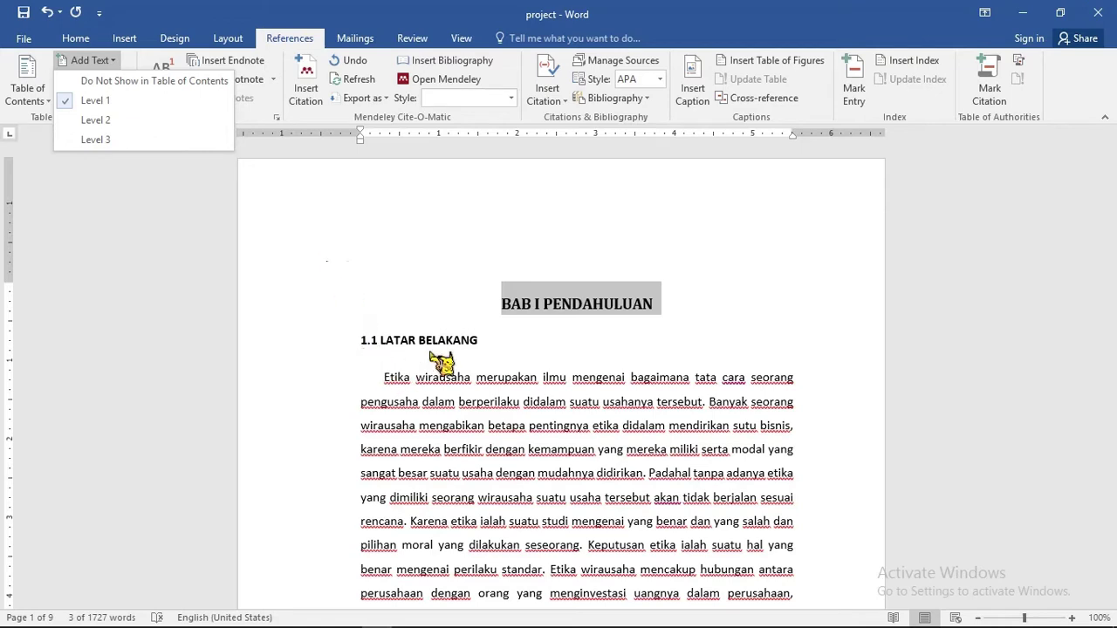
Mark the 1.1 LATAR BELAKANG subheading as a Level 2 contents entry.
left_click(493, 342)
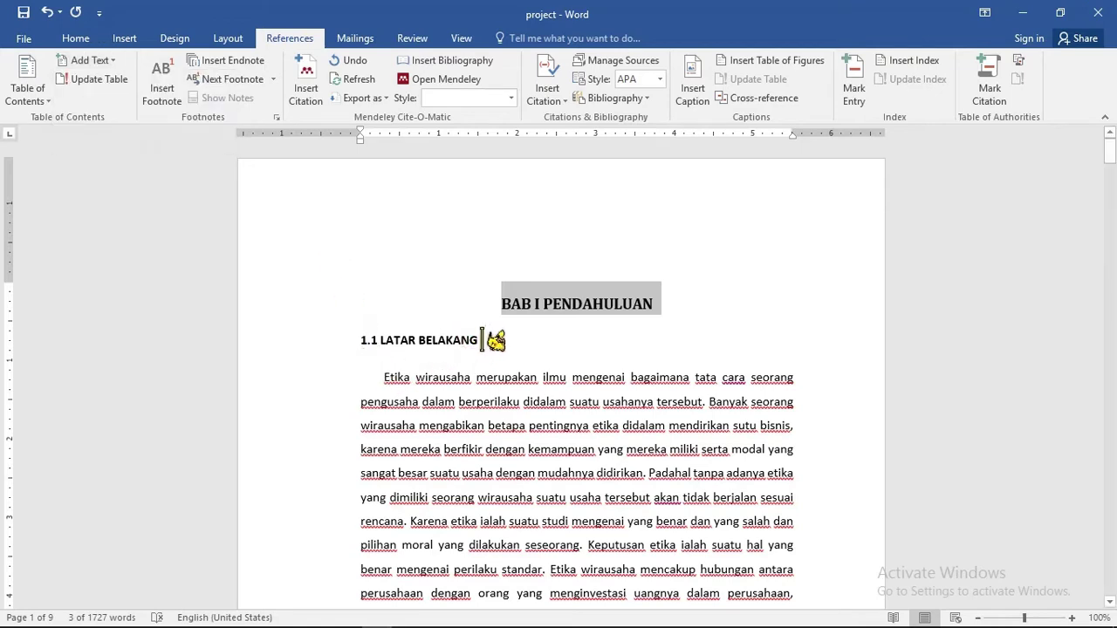
left_click_drag(479, 340, 380, 340)
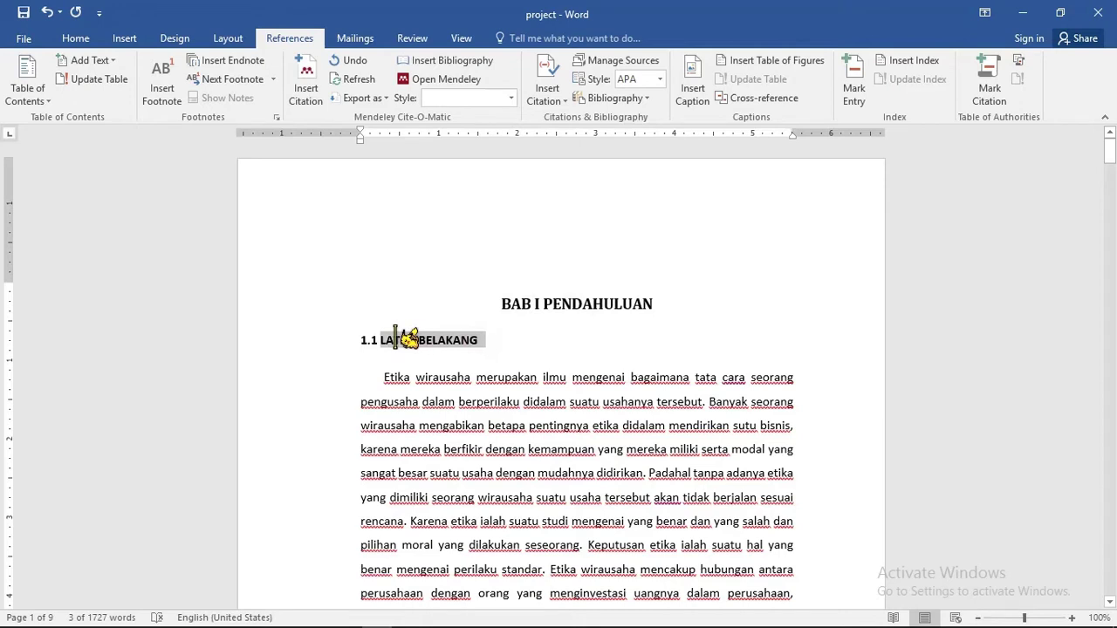
left_click(90, 60)
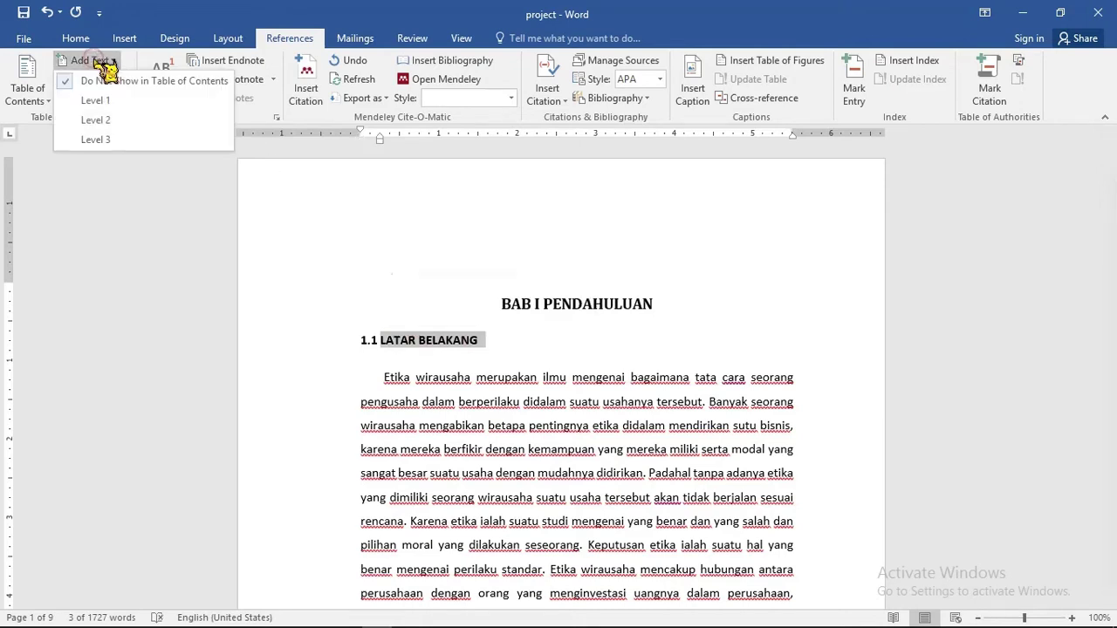
left_click(131, 122)
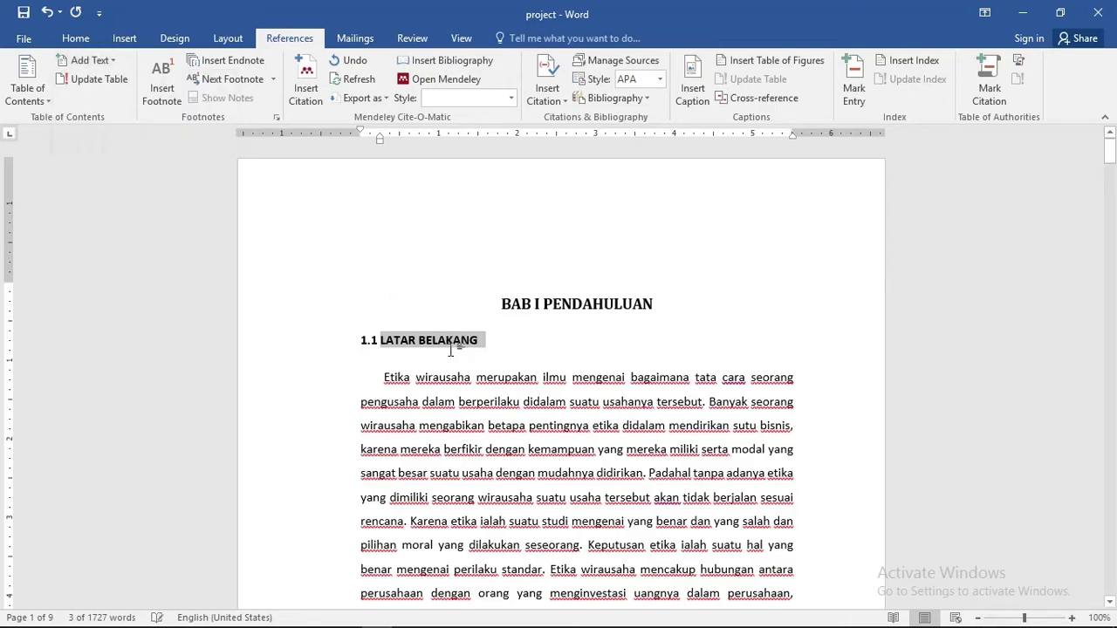
scroll(462, 349, "down", 3)
scroll(462, 349, "down", 5)
scroll(462, 349, "down", 3)
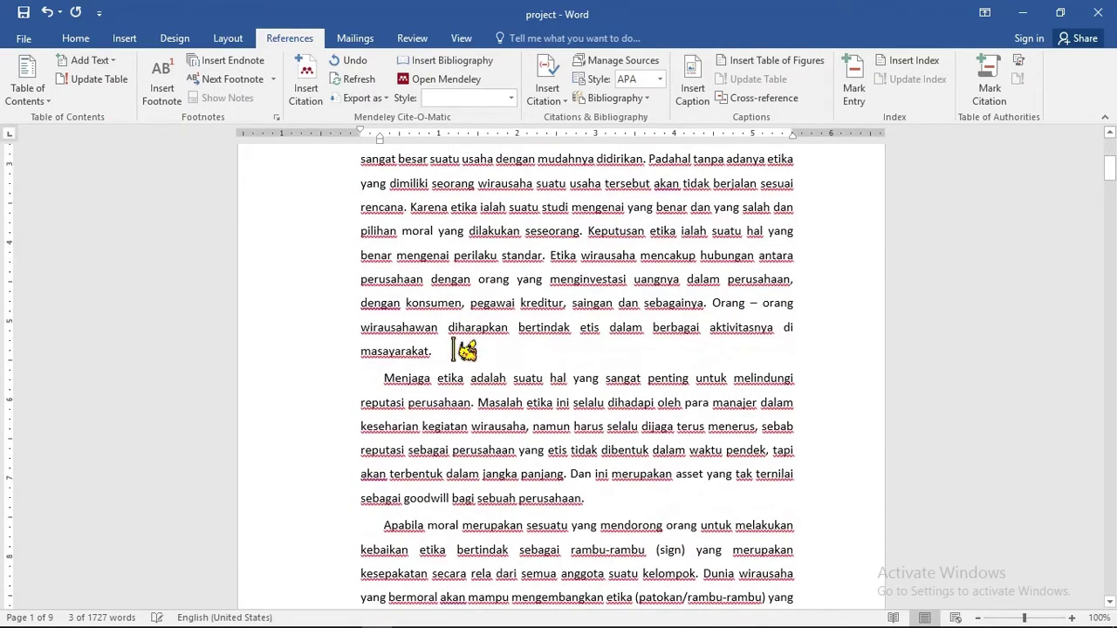
scroll(462, 357, "down", 3)
scroll(462, 366, "down", 1)
scroll(450, 371, "down", 3)
scroll(459, 369, "down", 4)
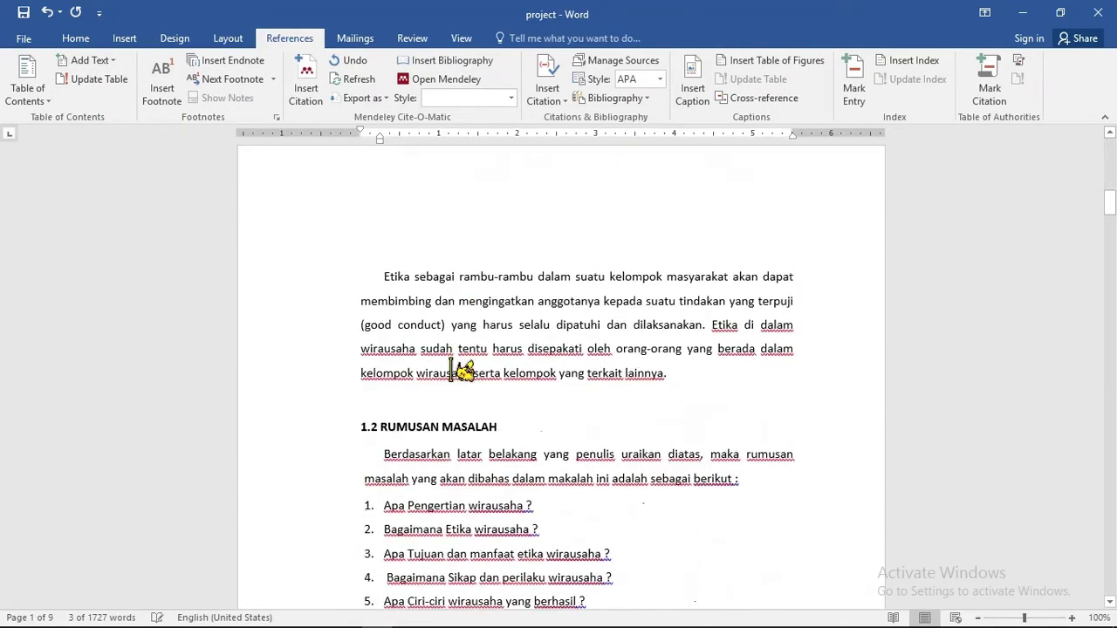
scroll(464, 371, "down", 2)
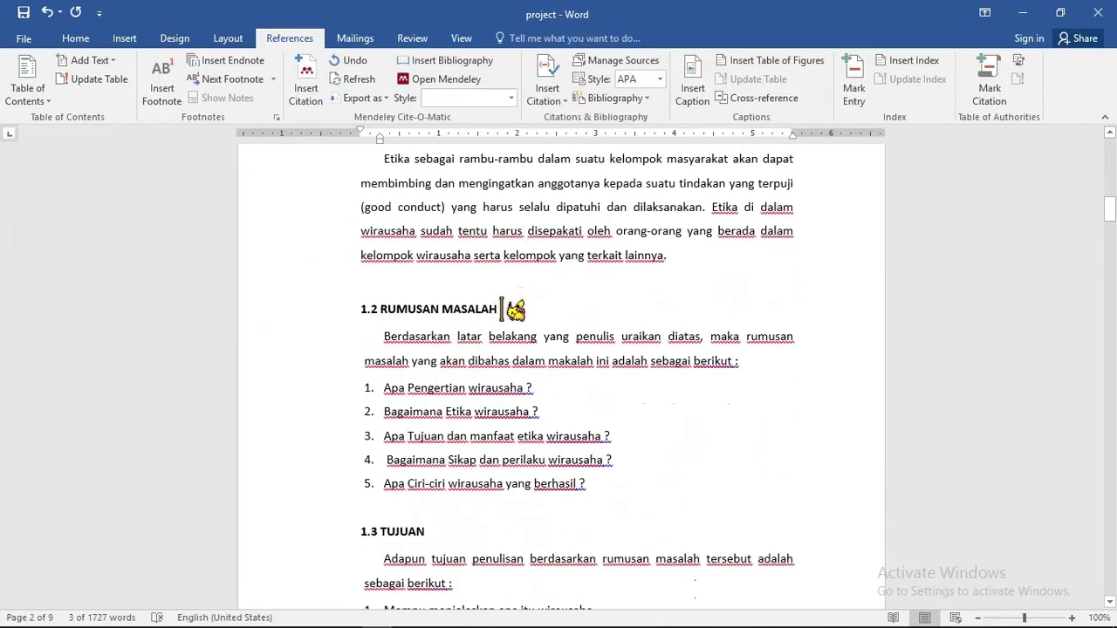
Mark 1.2 RUMUSAN MASALAH and 1.3 TUJUAN as Level 2 contents entries.
left_click_drag(500, 309, 380, 309)
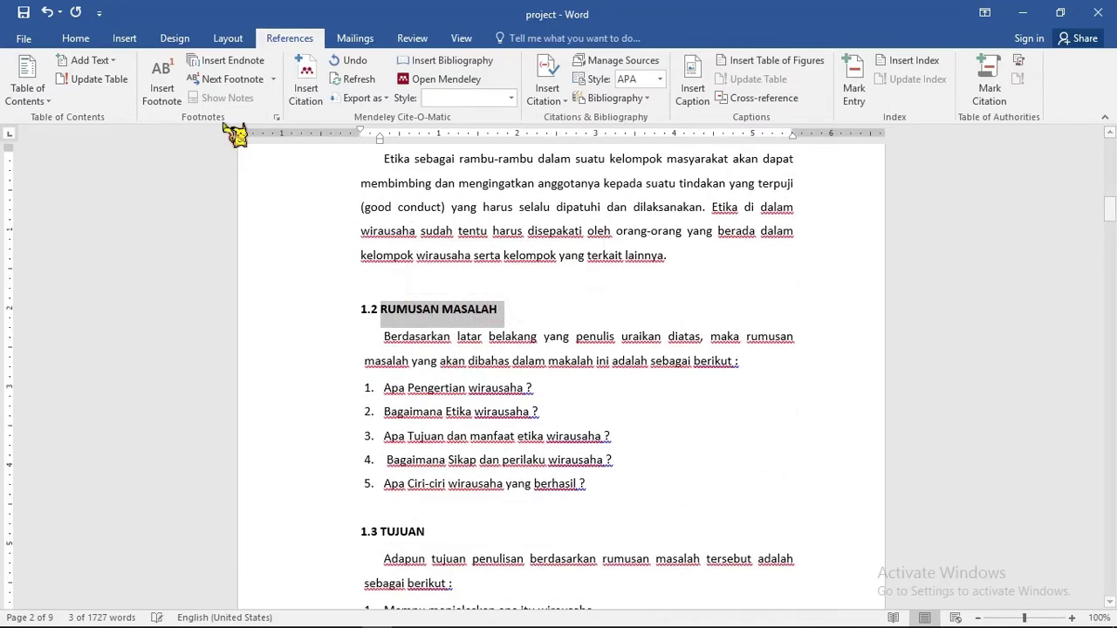
left_click(91, 60)
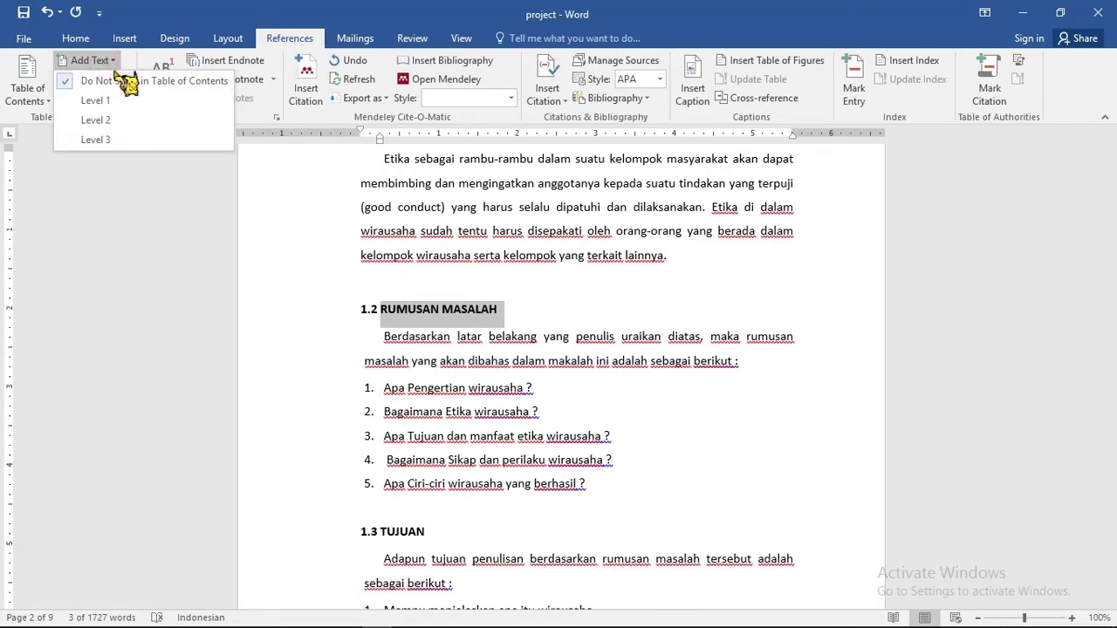
left_click(116, 119)
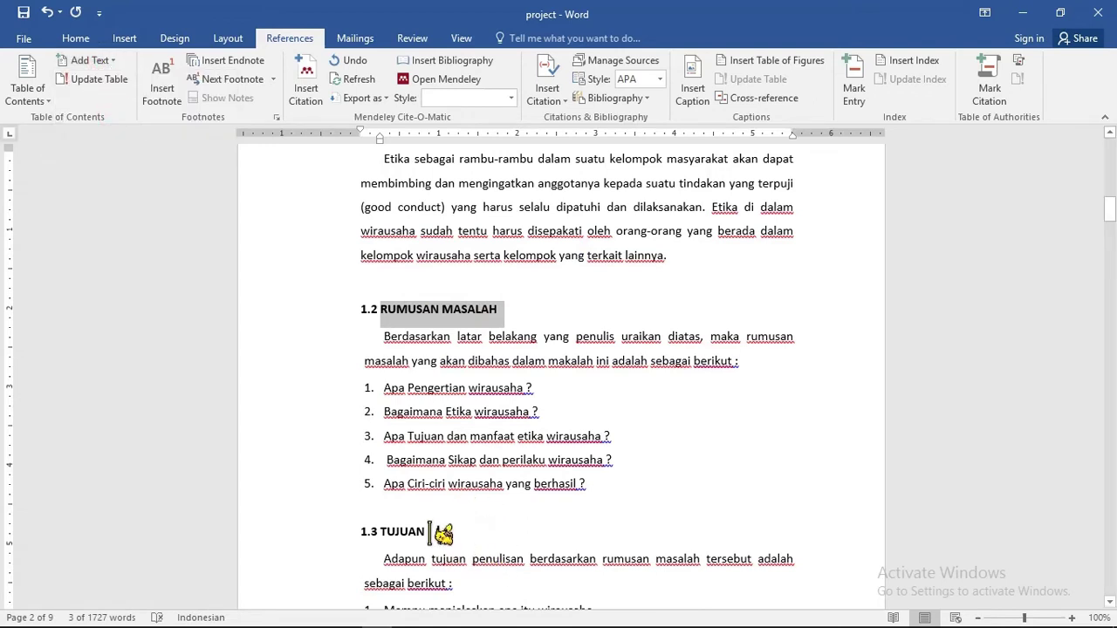
left_click_drag(427, 532, 382, 532)
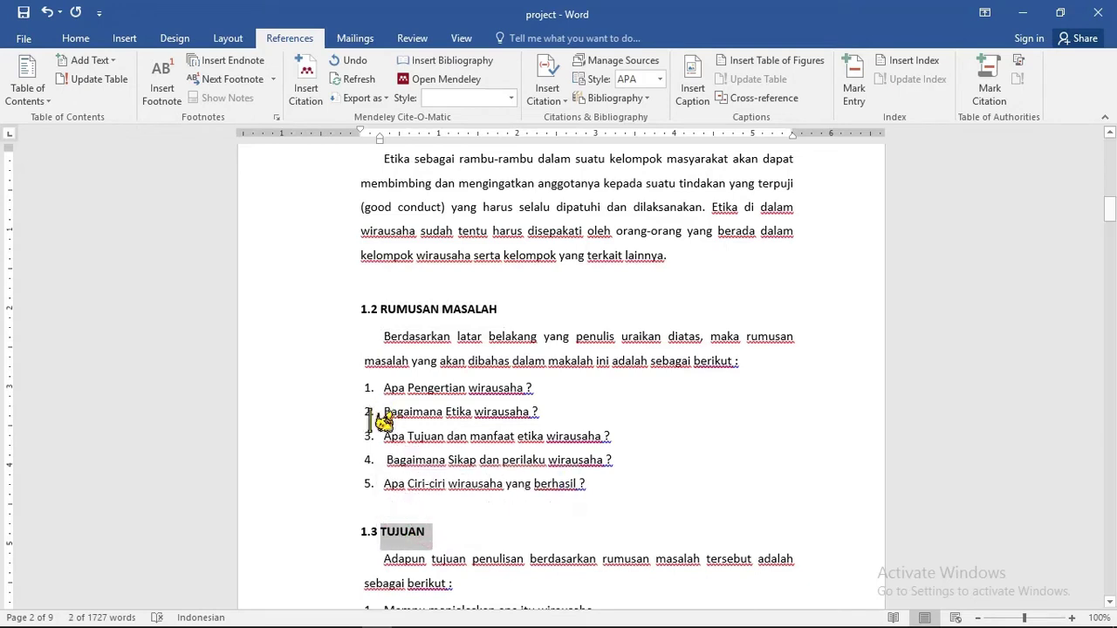
left_click(88, 60)
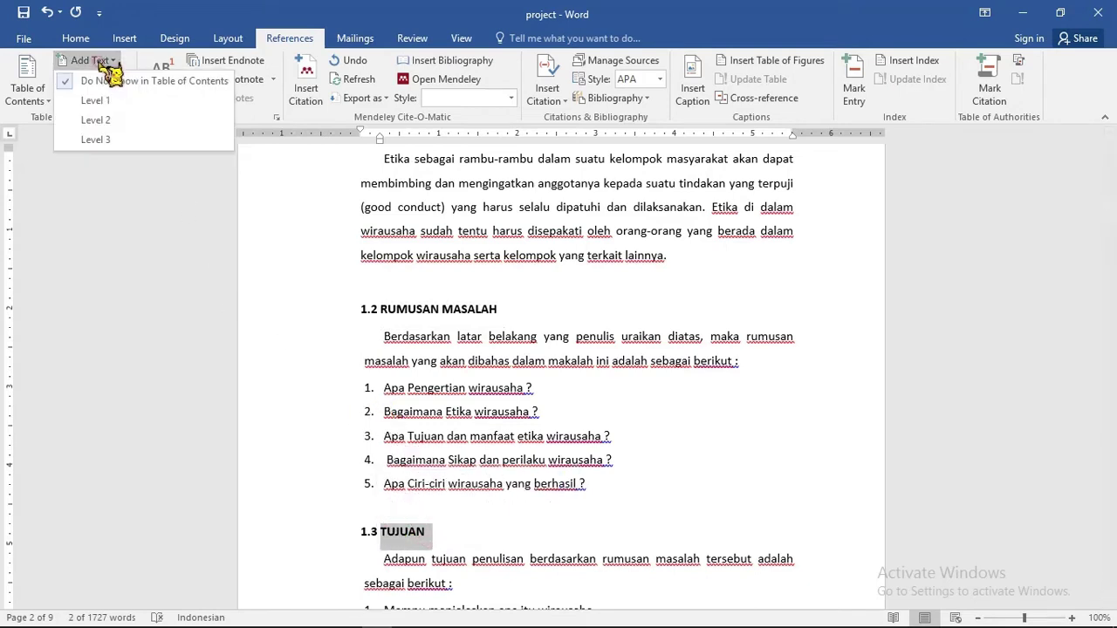
left_click(119, 124)
scroll(461, 411, "down", 5)
scroll(461, 411, "down", 5)
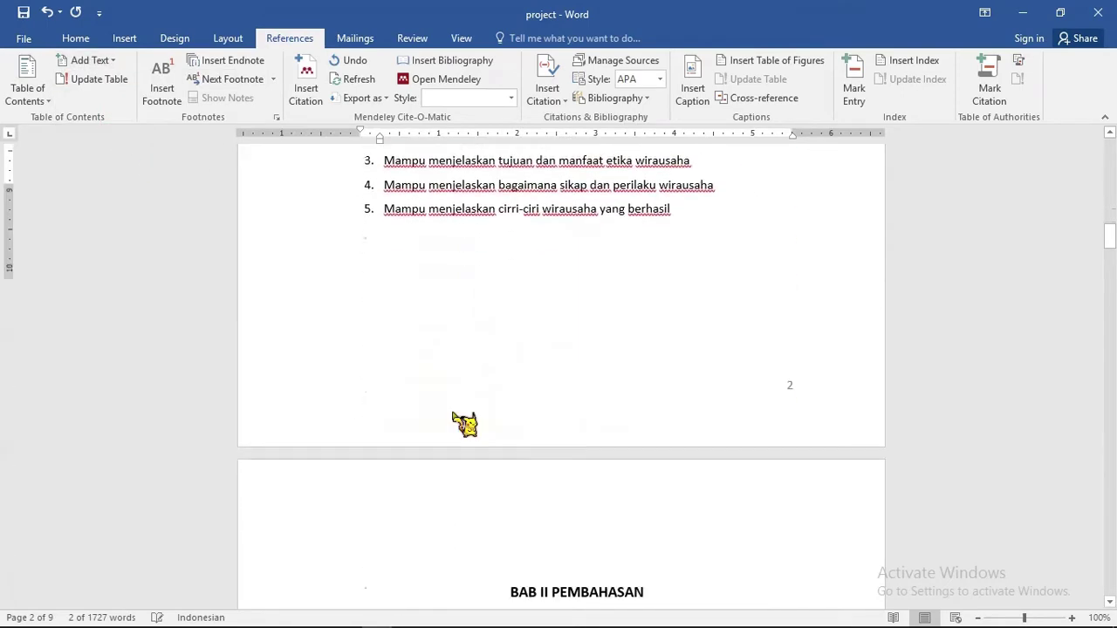
scroll(463, 410, "down", 4)
Make BAB II PEMBAHASAN a centred Level 1 contents heading.
left_click_drag(653, 377, 527, 366)
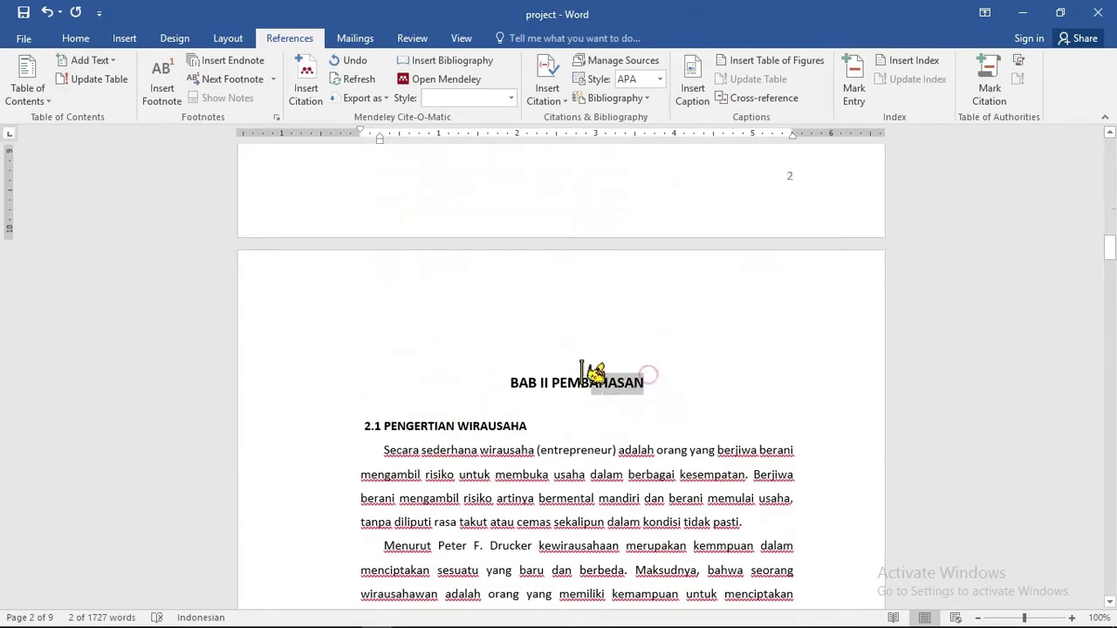
left_click(96, 60)
left_click(103, 101)
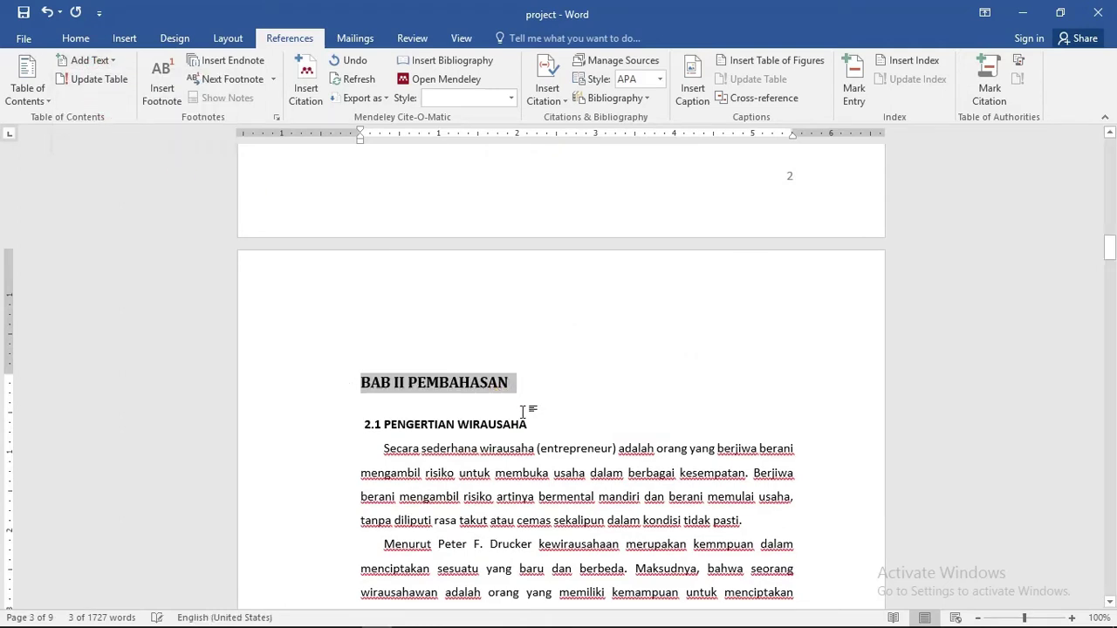
key("ctrl+e")
Mark 2.1 PENGERTIAN WIRAUSAHA and 2.2 ETIKA WIRAUSAHA as Level 2 contents entries.
left_click_drag(530, 424, 385, 424)
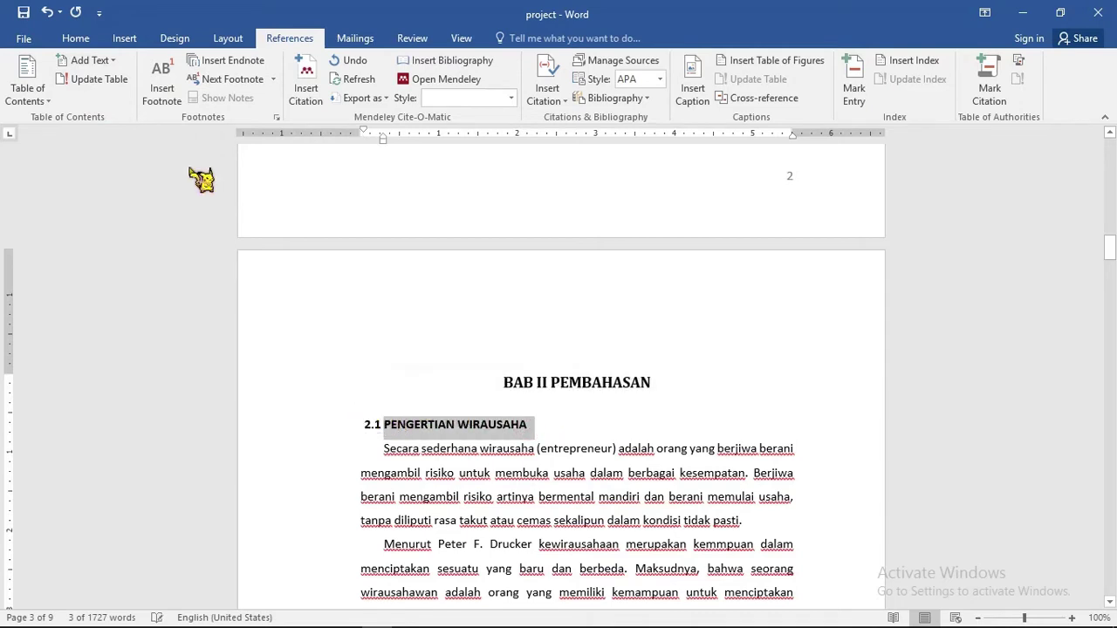
left_click(88, 60)
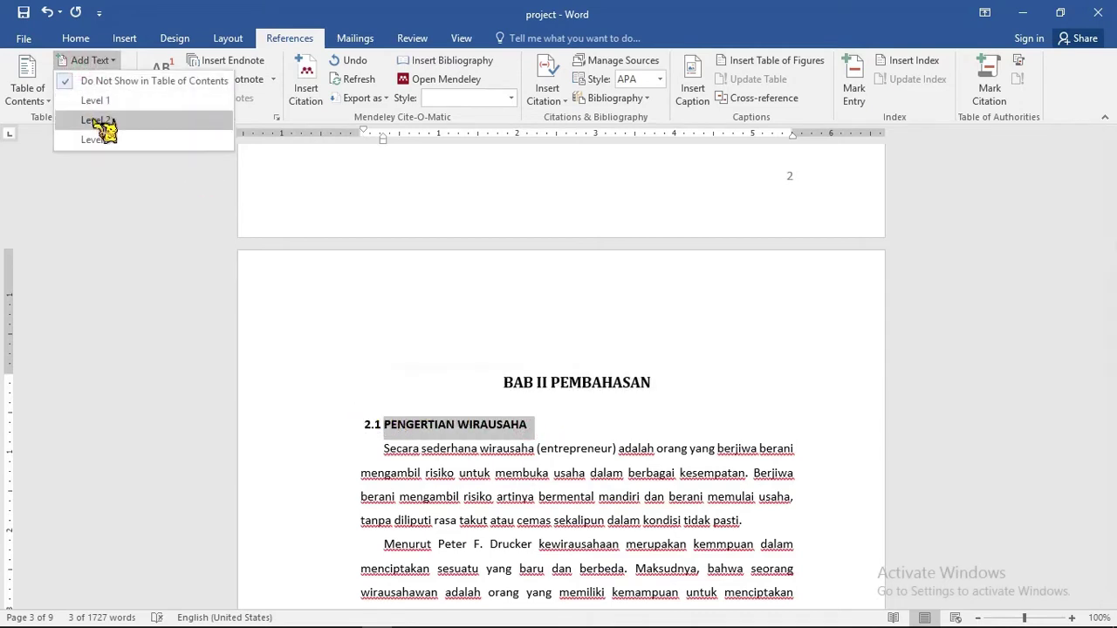
left_click(96, 120)
scroll(417, 353, "down", 2)
scroll(419, 358, "down", 3)
scroll(417, 357, "down", 3)
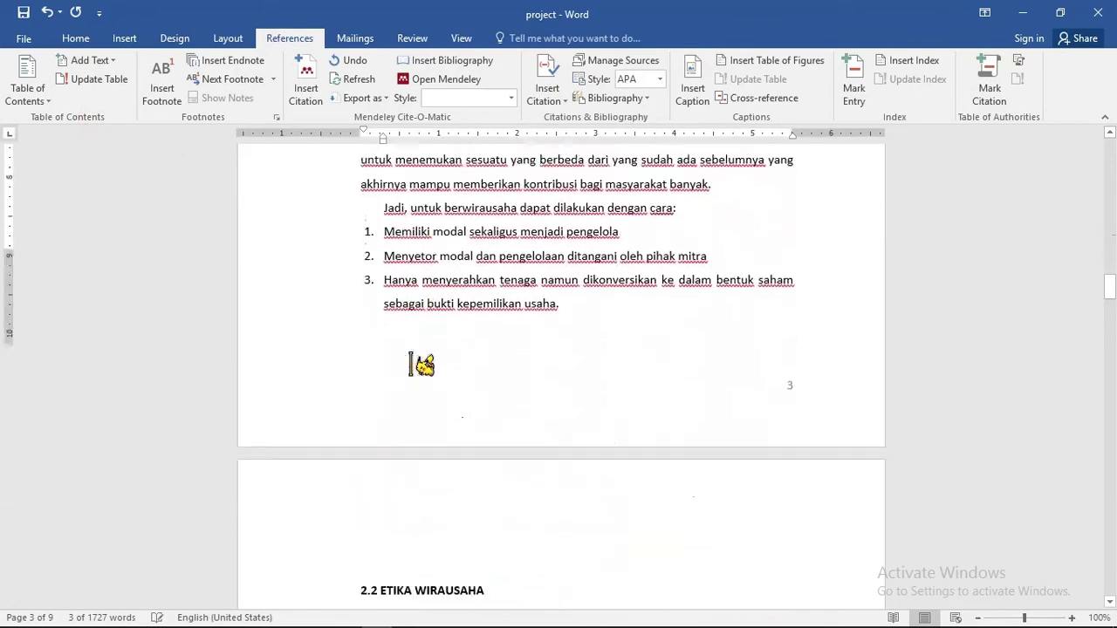
scroll(425, 364, "down", 3)
left_click_drag(429, 359, 376, 358)
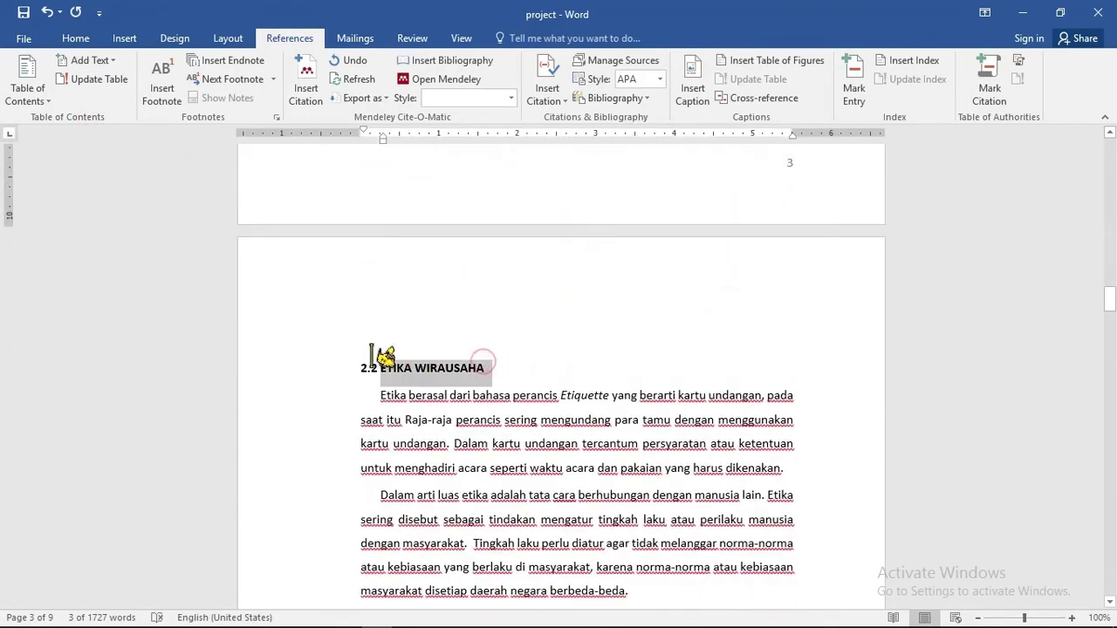
left_click(100, 65)
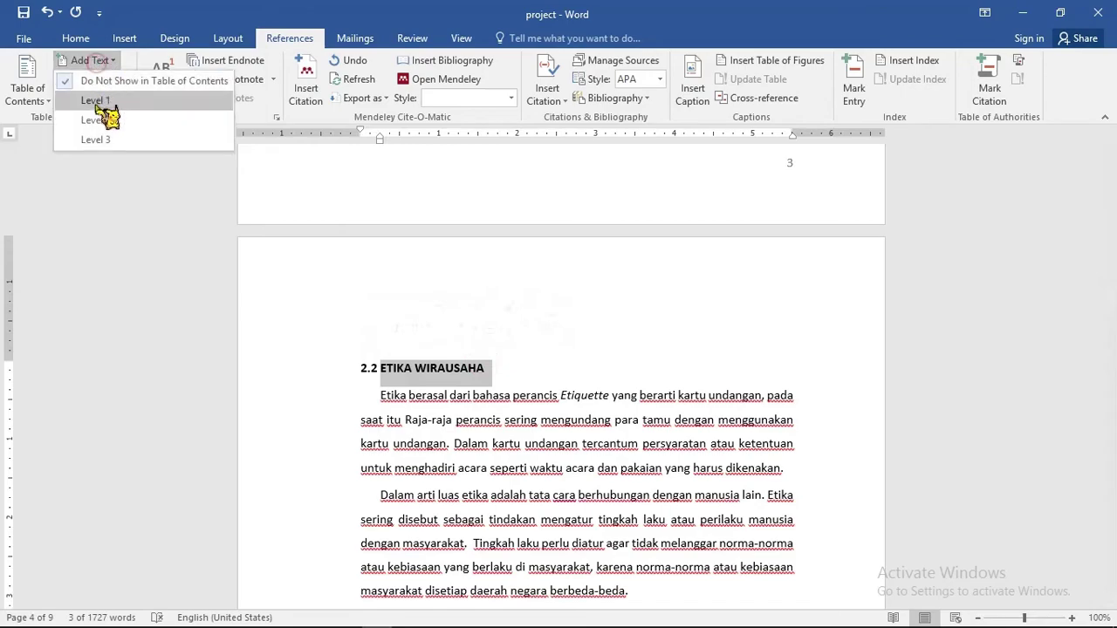
left_click(98, 121)
scroll(498, 506, "down", 3)
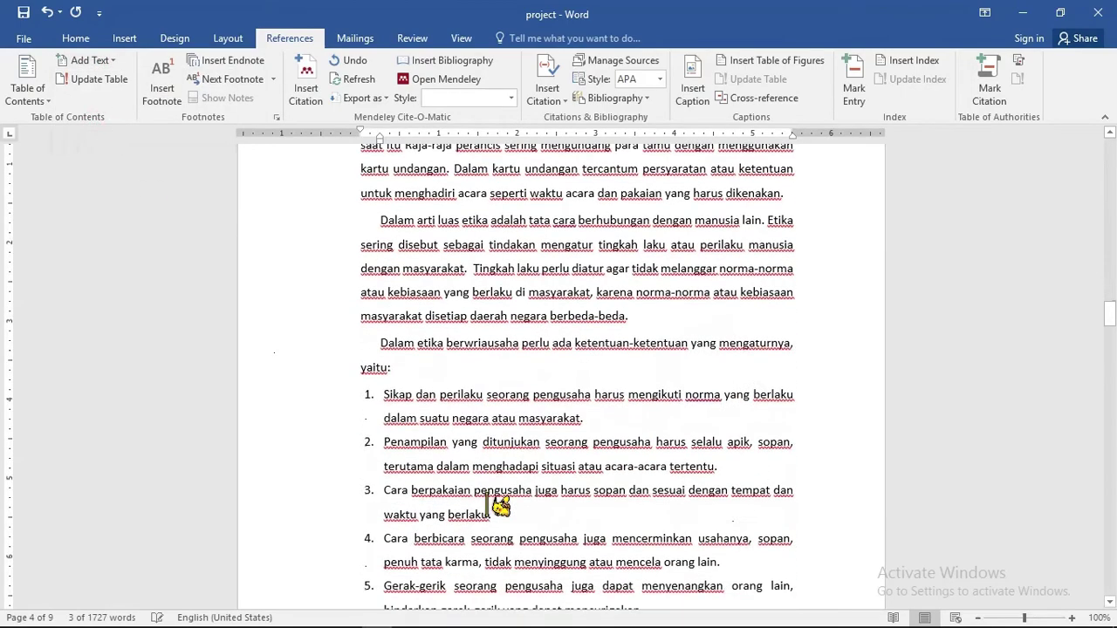
scroll(480, 512, "down", 3)
scroll(481, 436, "down", 3)
scroll(482, 498, "down", 3)
scroll(471, 495, "down", 6)
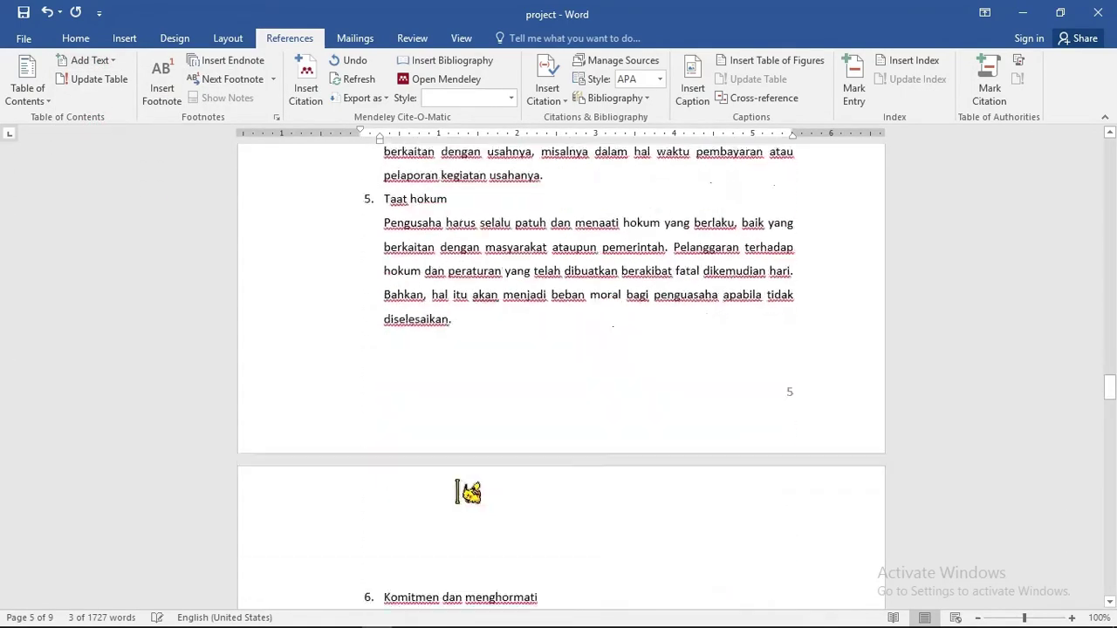
scroll(464, 491, "down", 3)
scroll(464, 492, "down", 8)
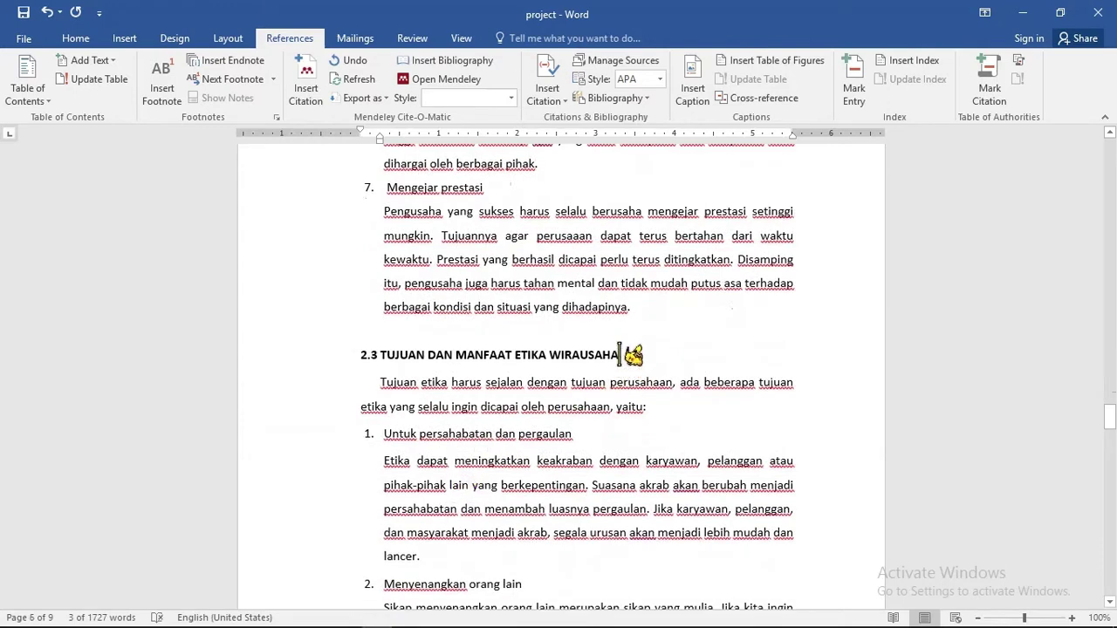
Mark 2.3 TUJUAN DAN MANFAAT ETIKA WIRAUSAHA and 2.4 SIKAP DAN PERILAKU WIRAUSAHA as Level 2 entries.
left_click_drag(620, 355, 363, 346)
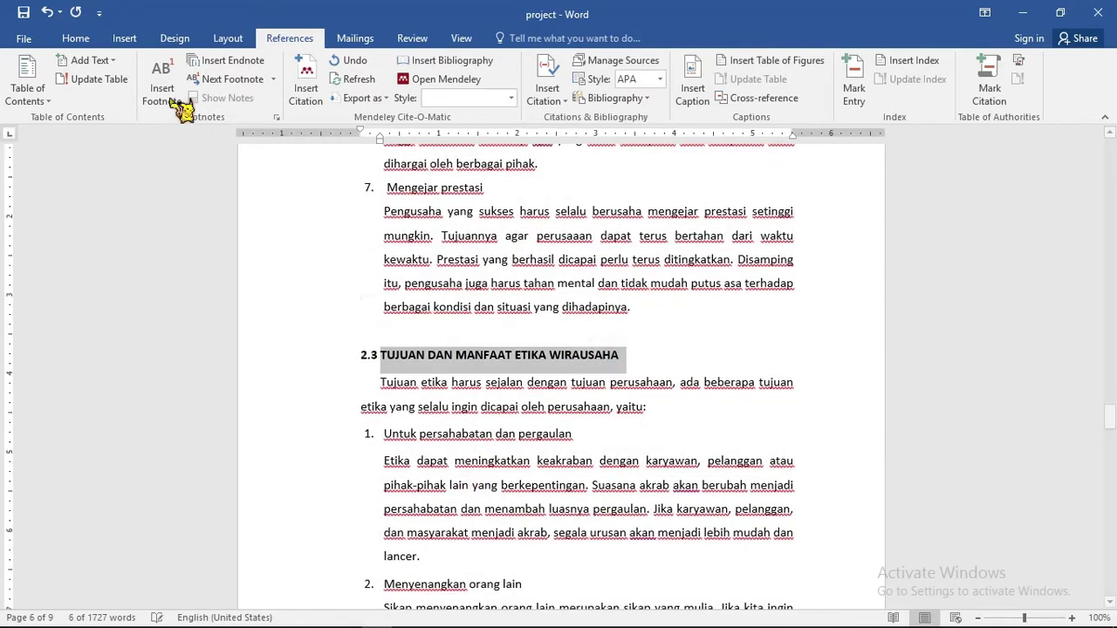
left_click(90, 60)
left_click(118, 122)
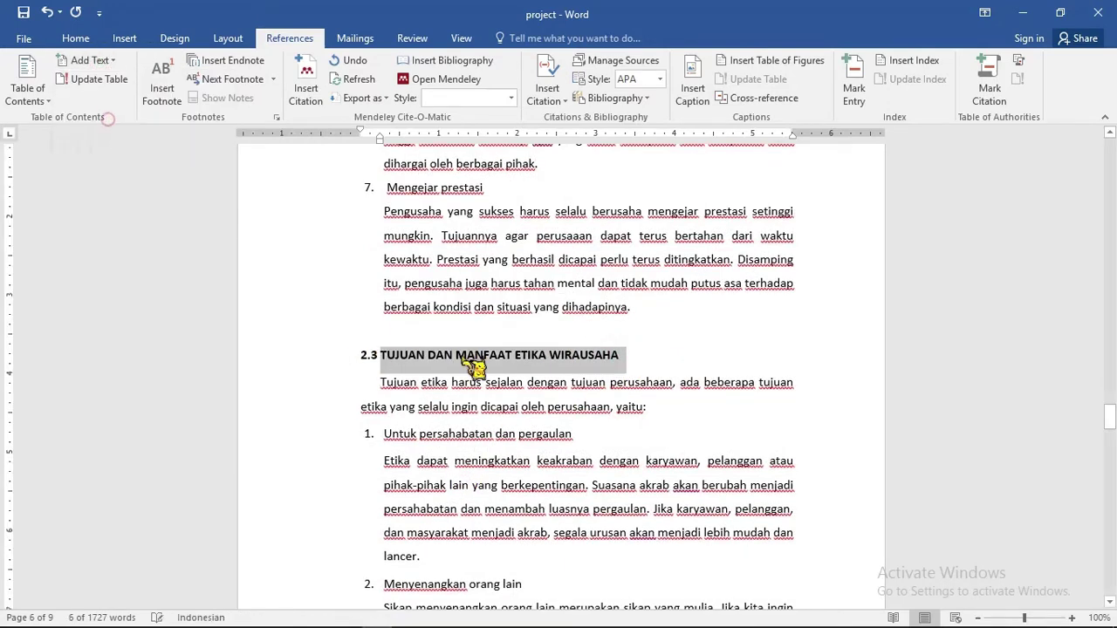
scroll(386, 392, "down", 2)
scroll(466, 392, "down", 5)
scroll(466, 392, "down", 5)
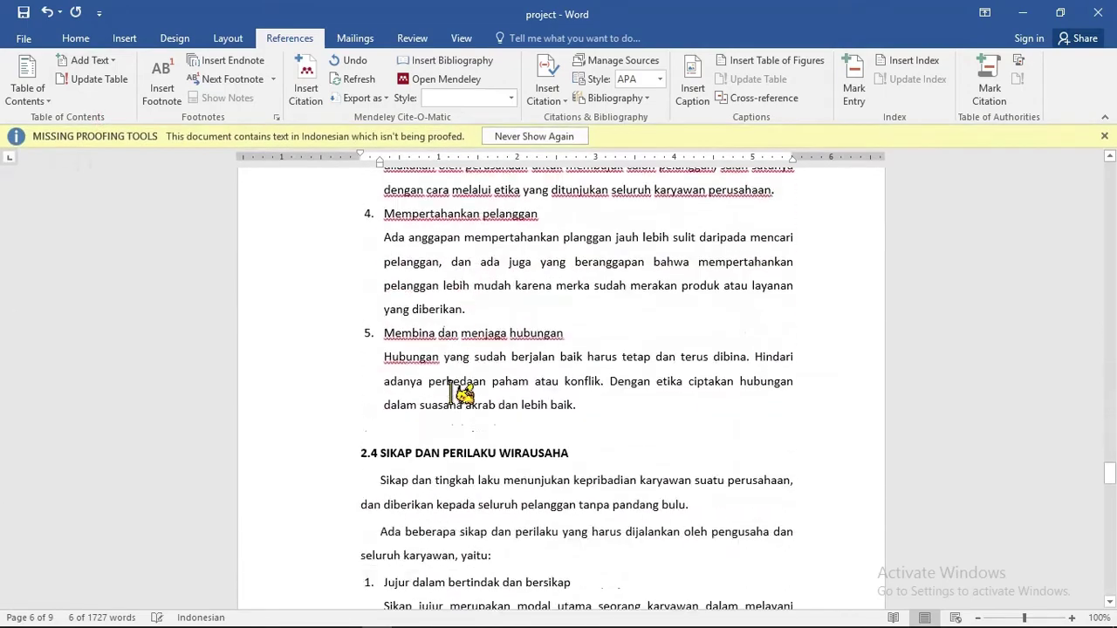
scroll(467, 392, "down", 5)
scroll(467, 392, "up", 2)
scroll(463, 393, "up", 2)
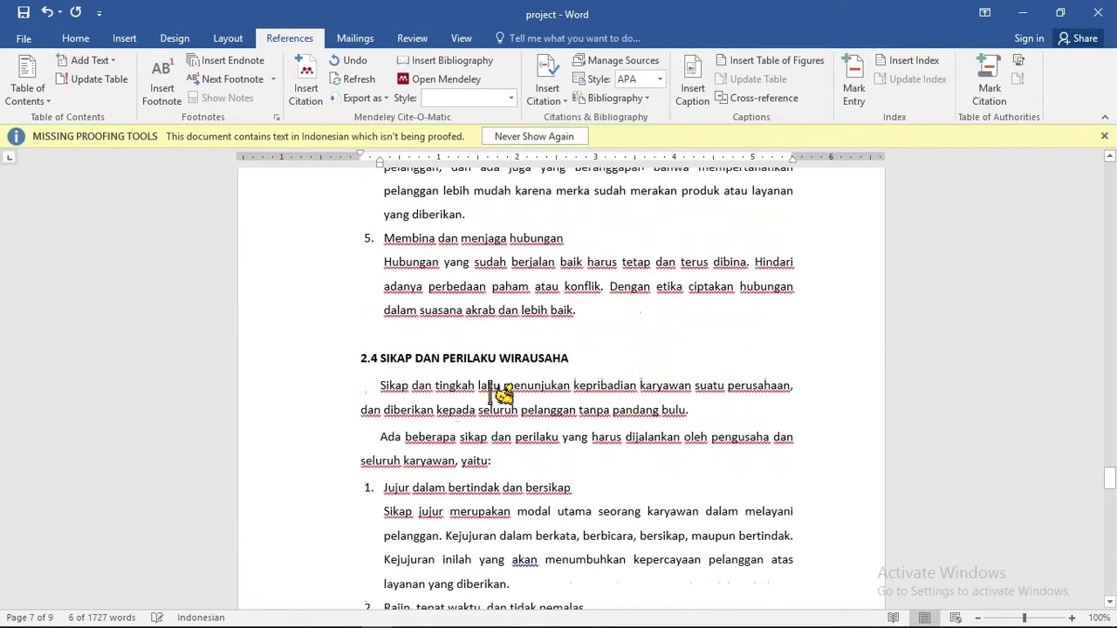
left_click_drag(575, 359, 377, 358)
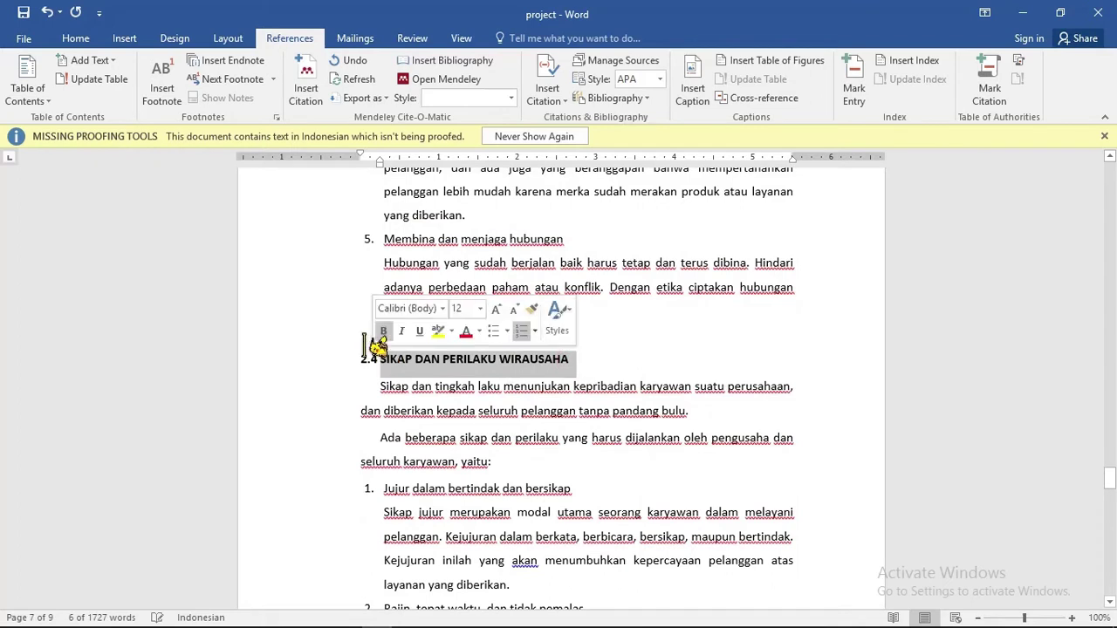
left_click(107, 60)
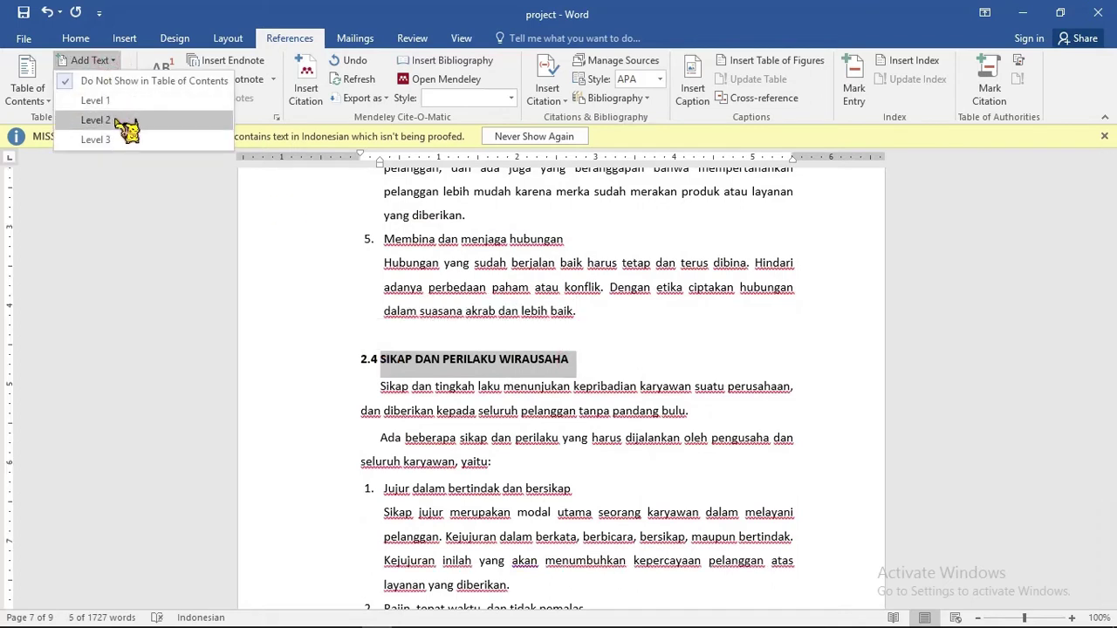
left_click(94, 120)
left_click(1104, 141)
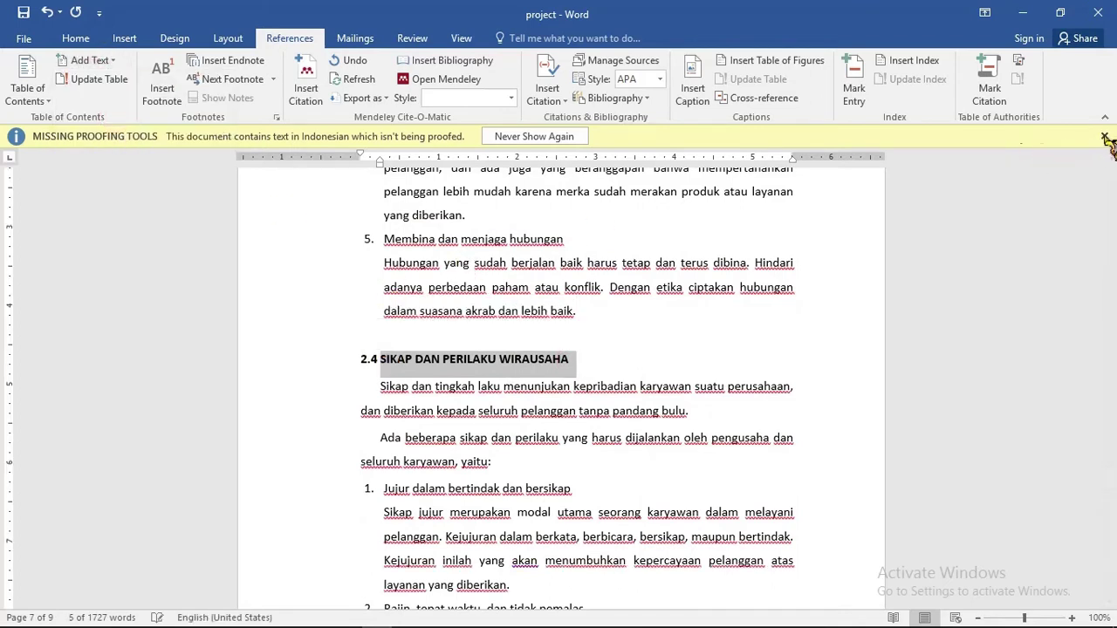
Mark 2.5 CIRI-CIRI WIRAUSAHA YANG BERHASIL as a Level 2 contents entry.
scroll(724, 354, "down", 2)
scroll(724, 353, "down", 2)
scroll(723, 353, "down", 3)
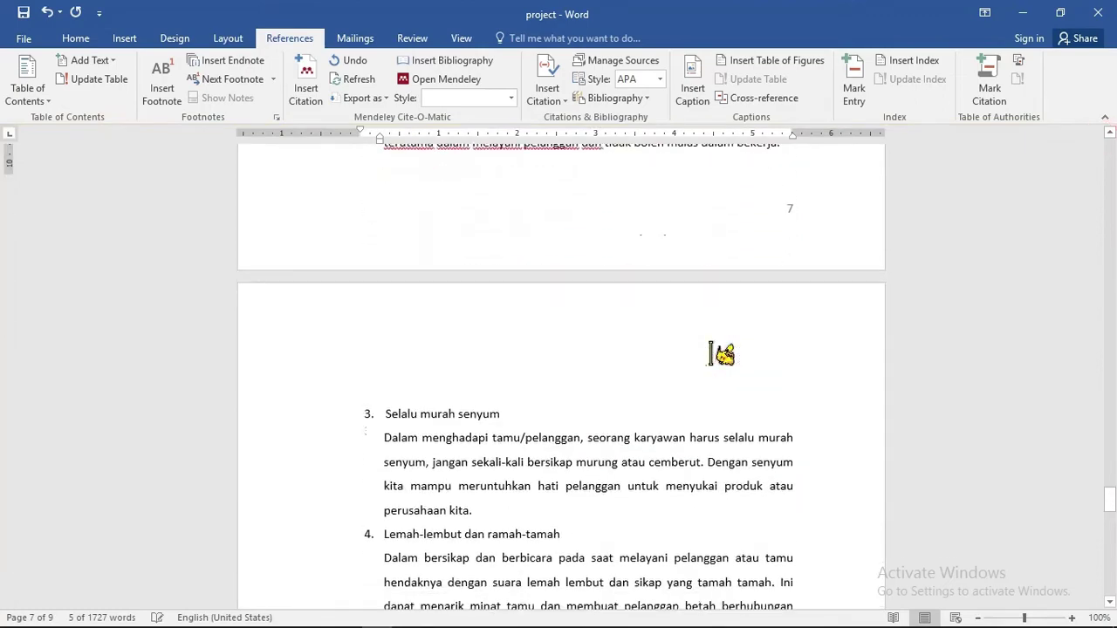
scroll(723, 353, "down", 4)
scroll(724, 354, "down", 4)
scroll(723, 354, "down", 4)
scroll(710, 353, "down", 3)
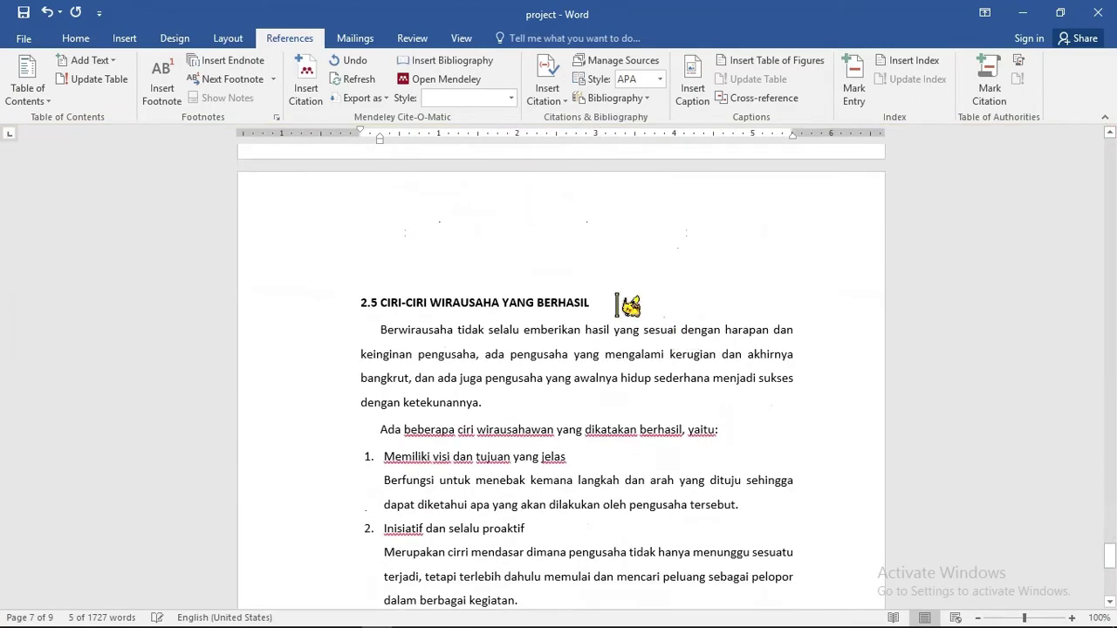
left_click_drag(596, 302, 382, 306)
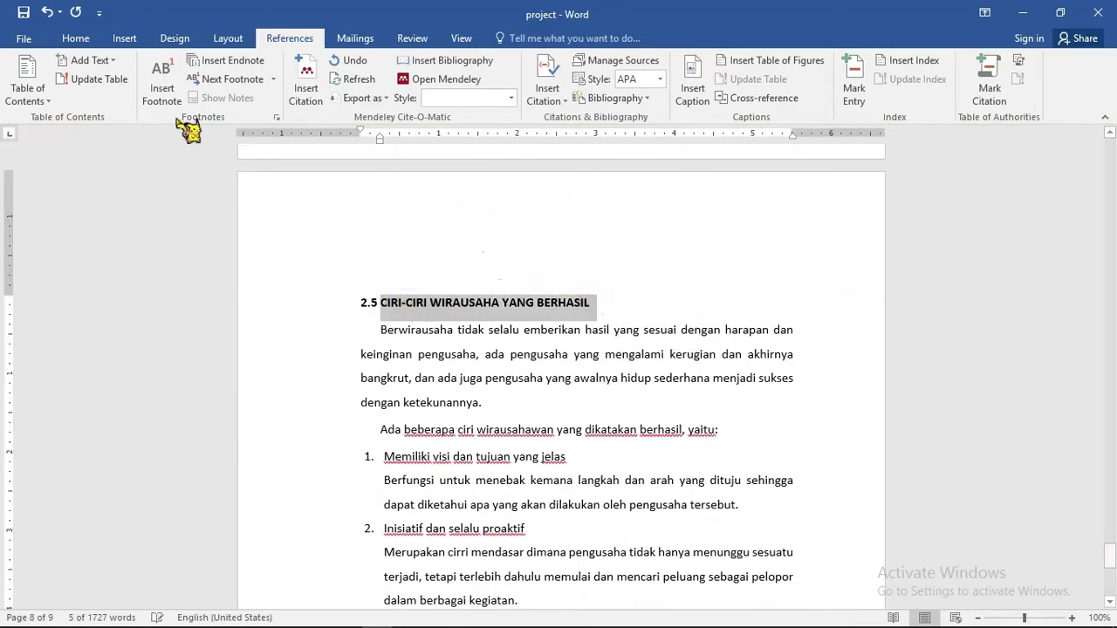
left_click(91, 60)
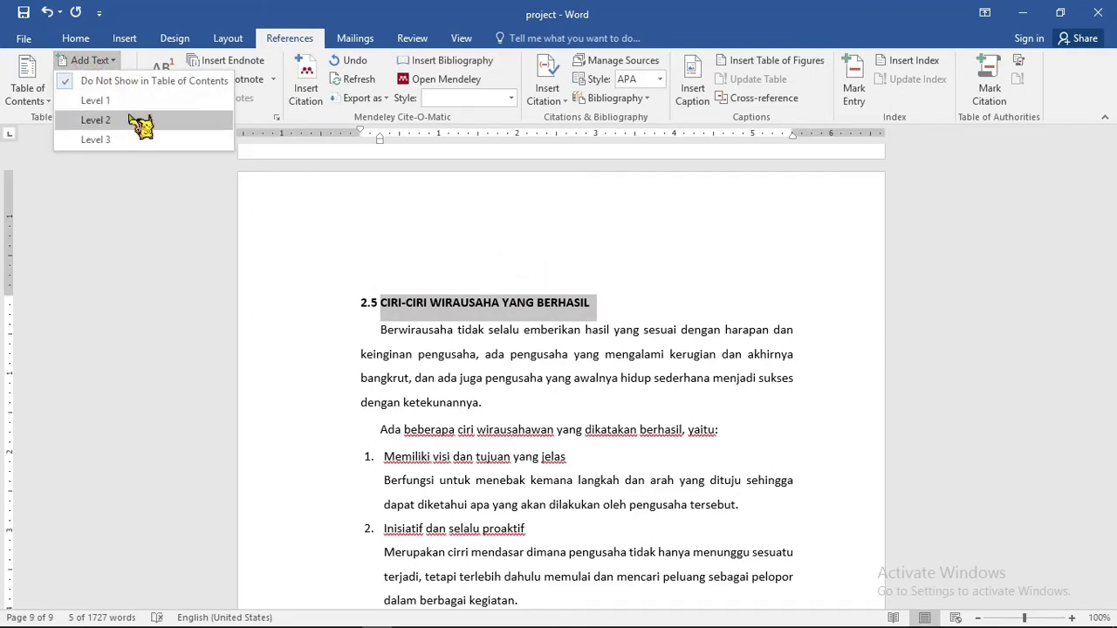
left_click(96, 120)
scroll(514, 279, "down", 5)
scroll(514, 332, "down", 6)
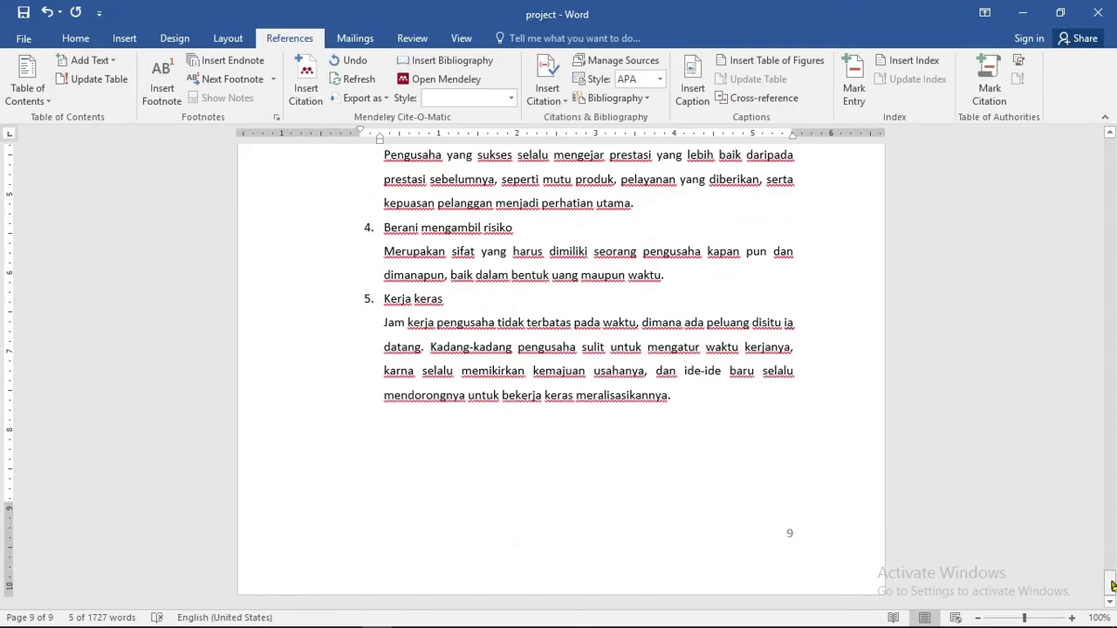
Return to page 1 with the cursor before BAB I PENDAHULUAN.
scroll(902, 492, "up", 8)
scroll(902, 493, "up", 8)
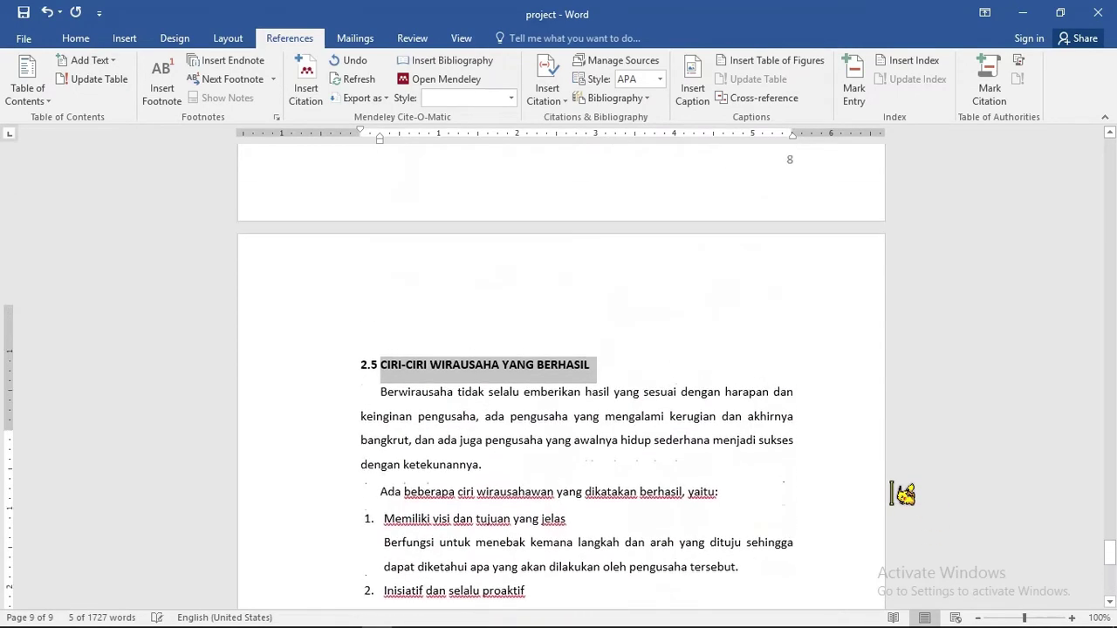
scroll(902, 506, "up", 8)
scroll(901, 506, "up", 5)
scroll(902, 506, "up", 5)
scroll(901, 506, "up", 5)
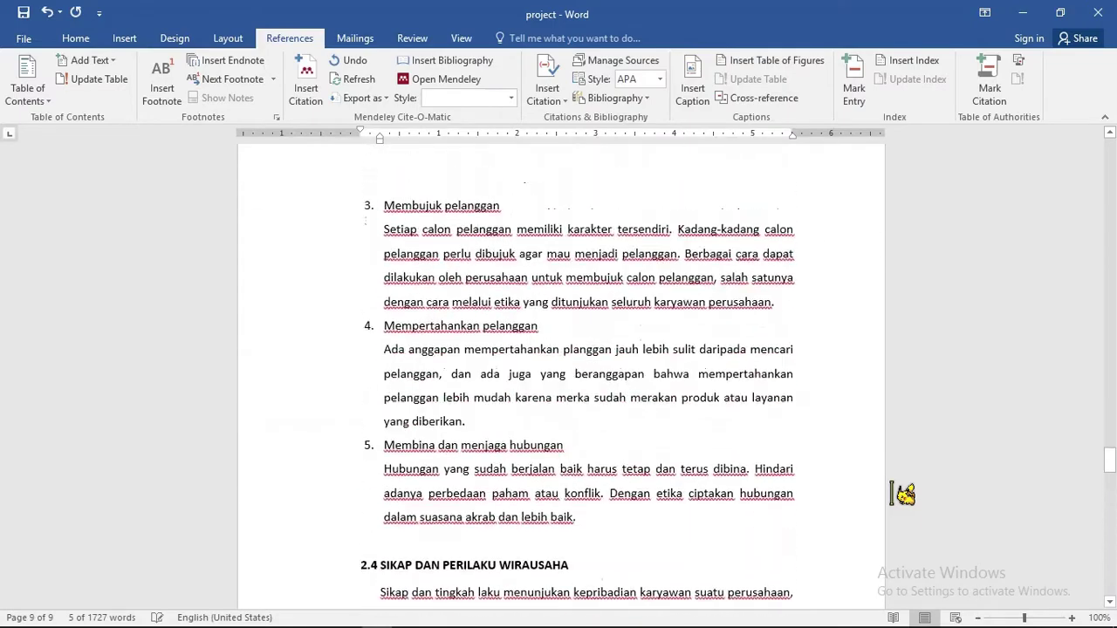
scroll(902, 506, "up", 5)
scroll(902, 499, "up", 10)
left_click_drag(1111, 390, 1111, 148)
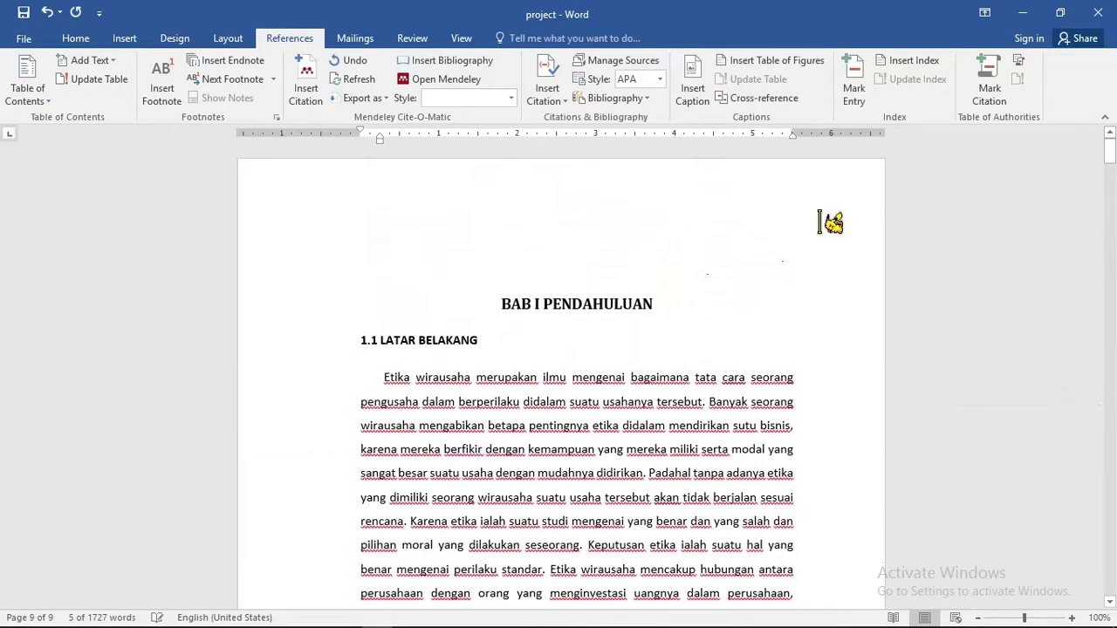
left_click(504, 304)
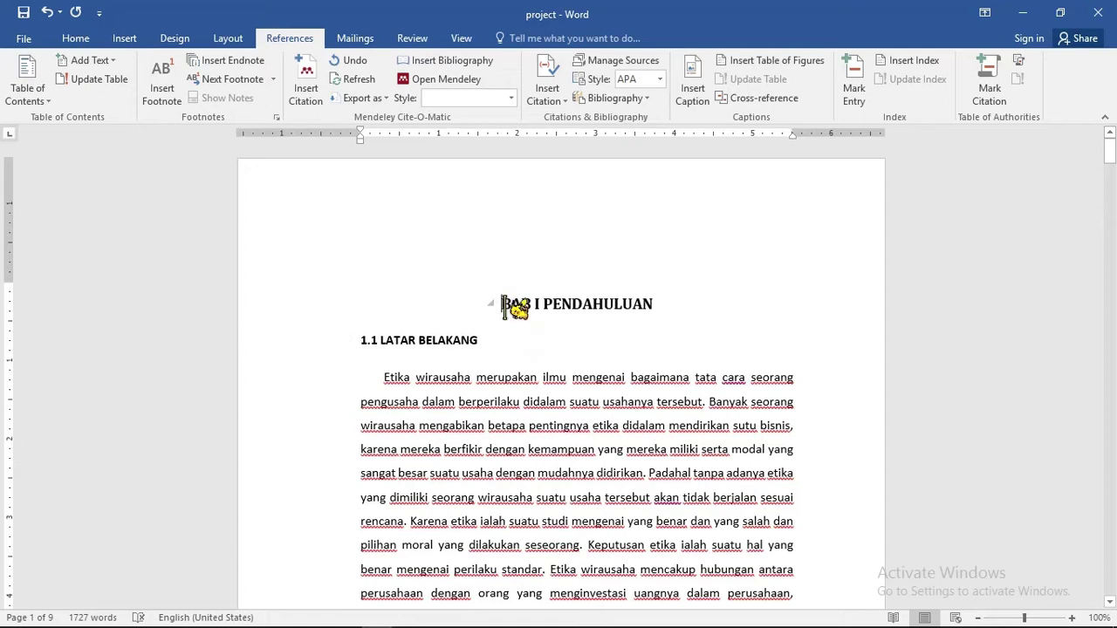
left_click(389, 176)
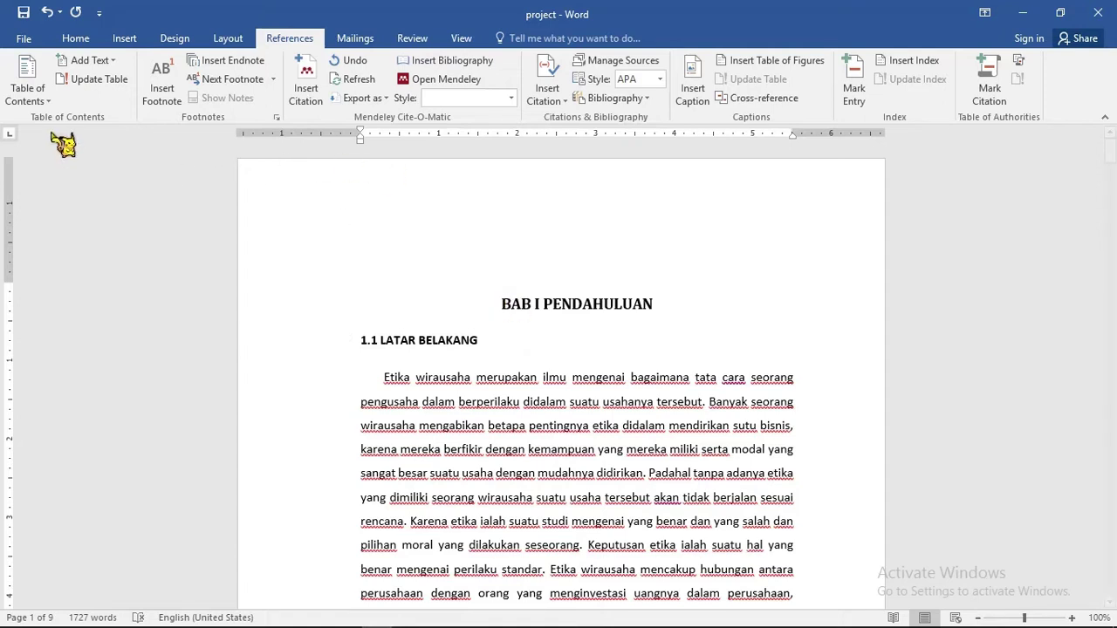
left_click(27, 94)
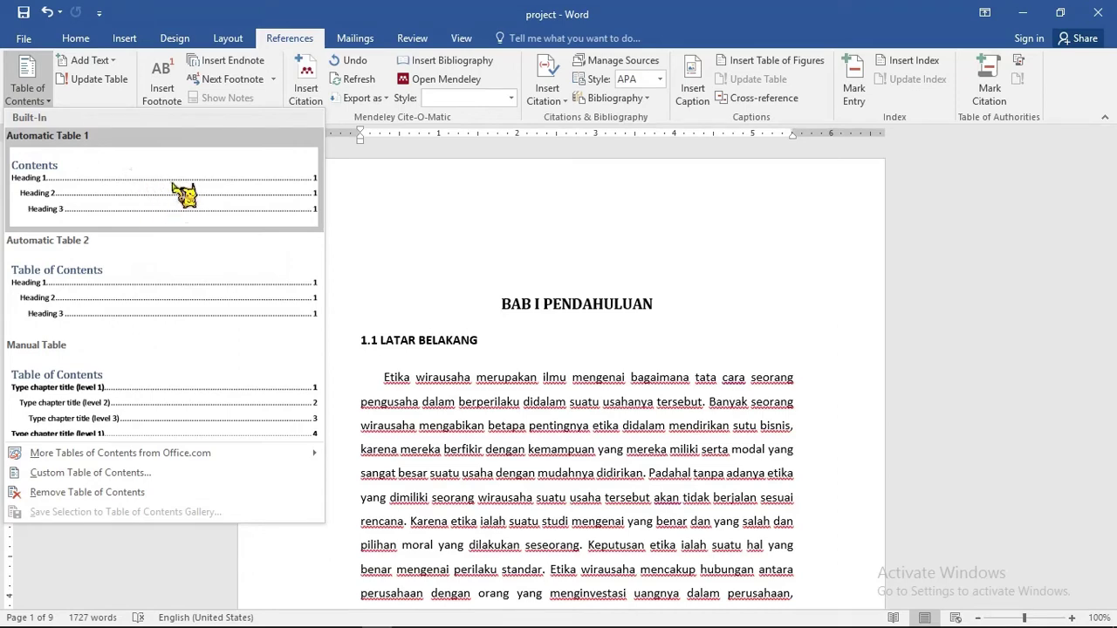
left_click(172, 185)
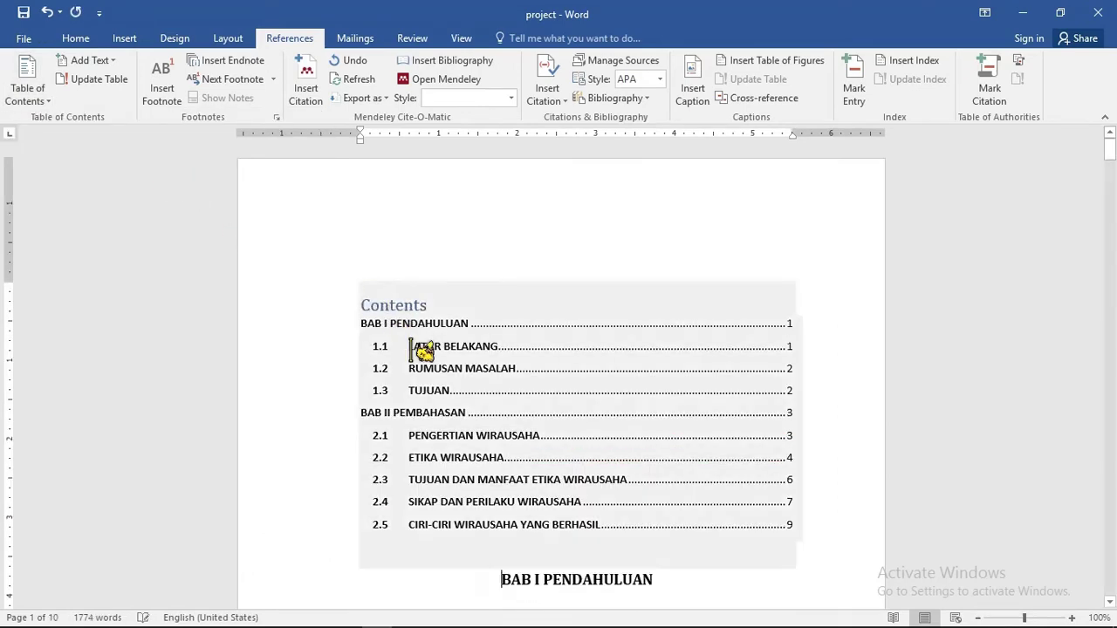
scroll(441, 377, "down", 2)
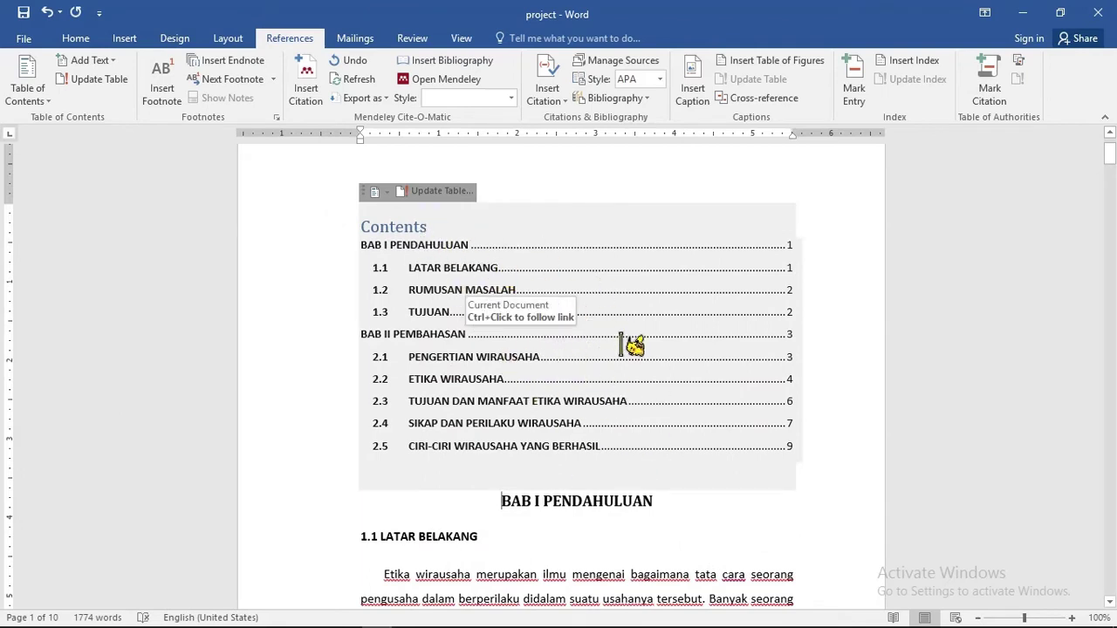
scroll(628, 345, "down", 1)
left_click(635, 454)
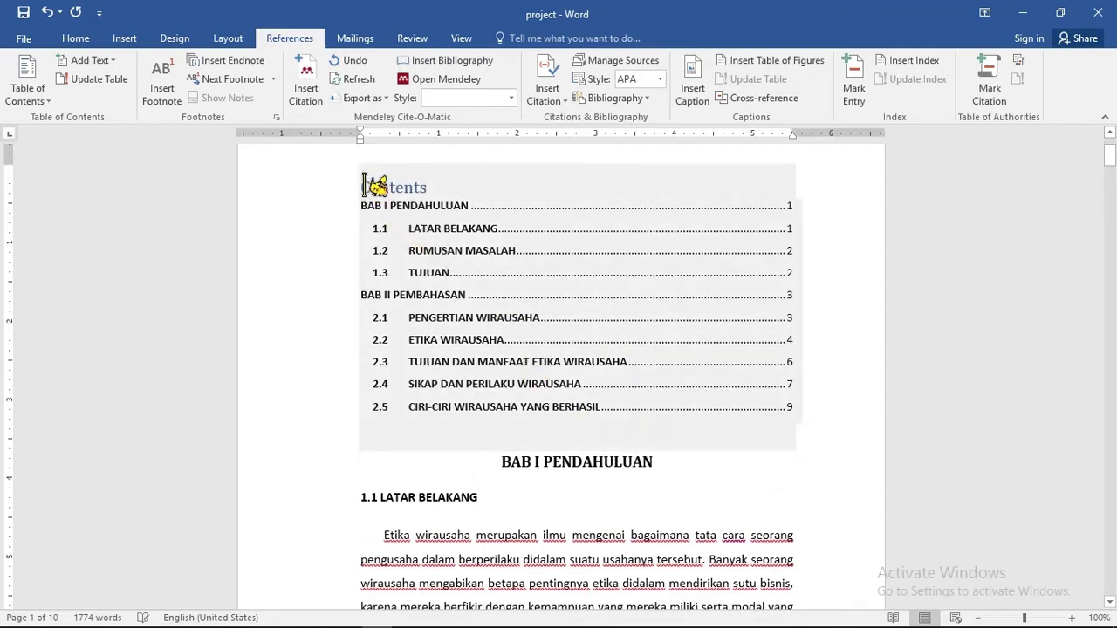
Rename the Contents heading to DAFTAR ISI in Automatic (black) colour, centred.
left_click_drag(375, 187, 440, 188)
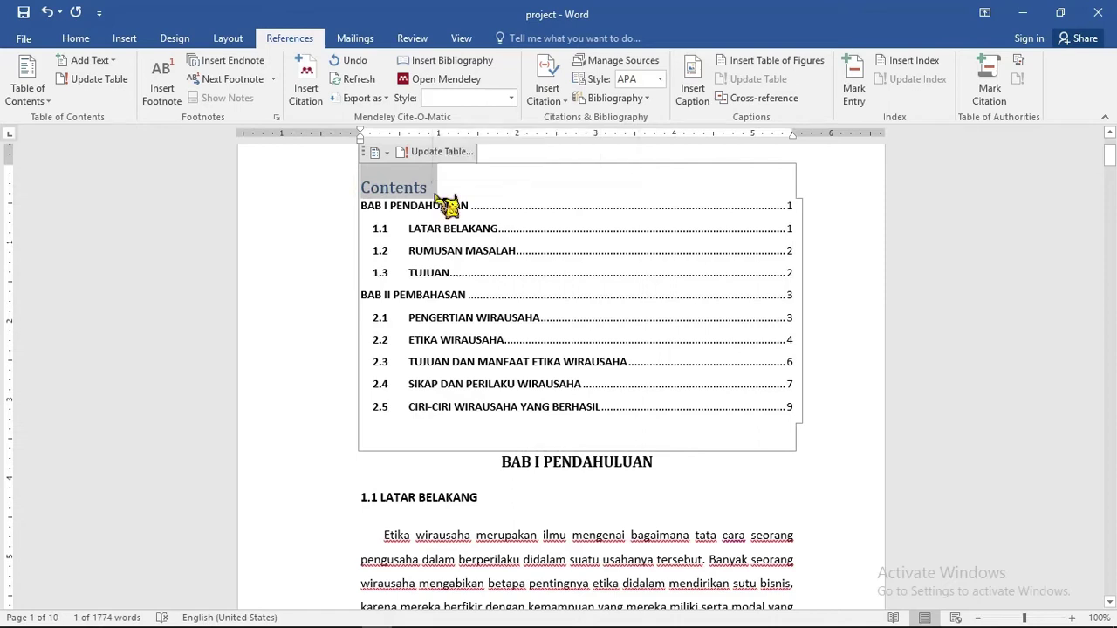
type("DAFTAR ISI")
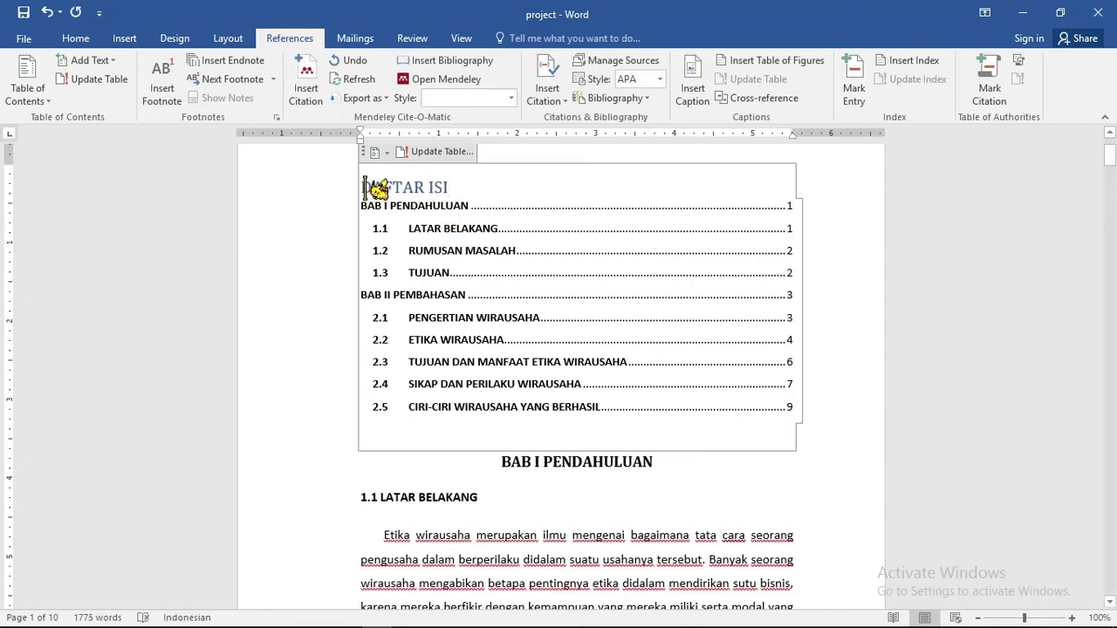
left_click_drag(361, 187, 461, 197)
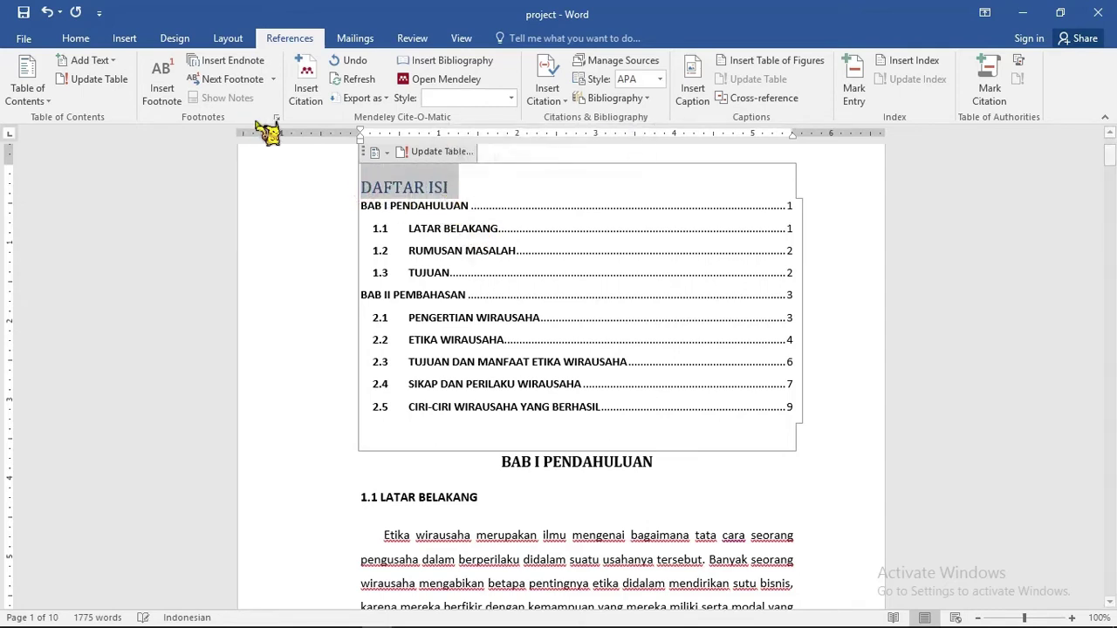
left_click(76, 39)
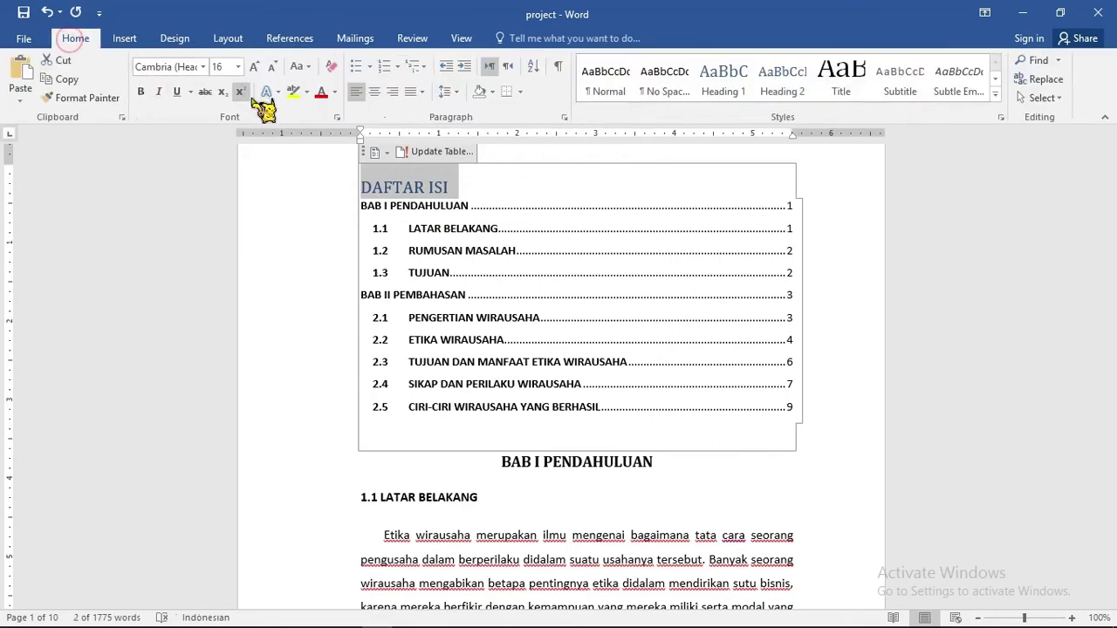
left_click(335, 93)
left_click(332, 113)
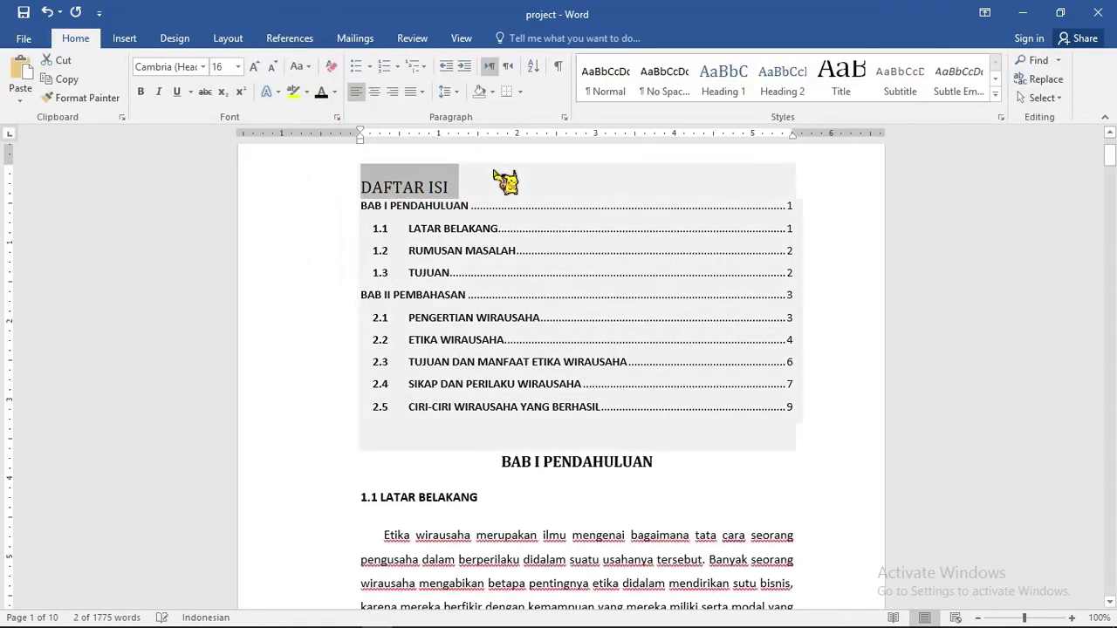
key("ctrl+e")
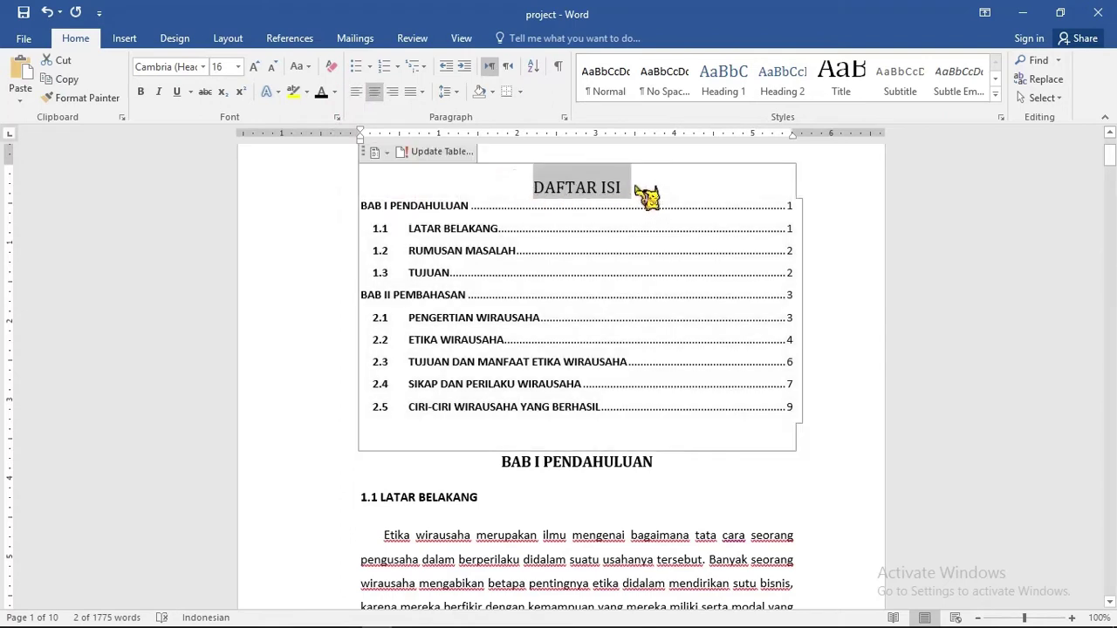
Add a blank line under DAFTAR ISI and move BAB I PENDAHULUAN to a new page.
left_click(637, 187)
key("Return")
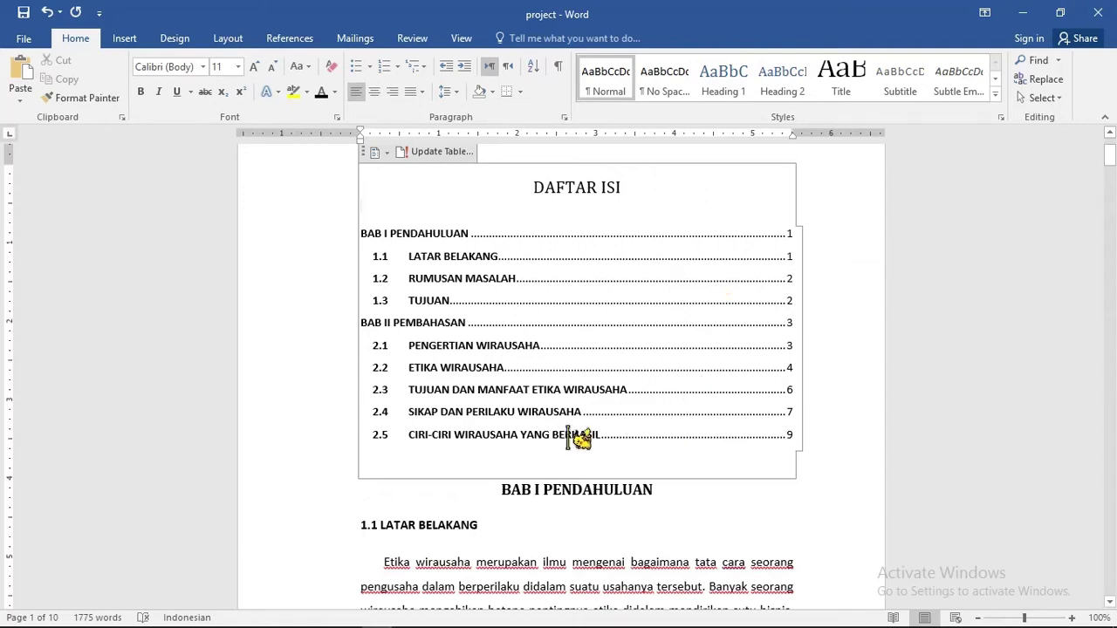
left_click(598, 508)
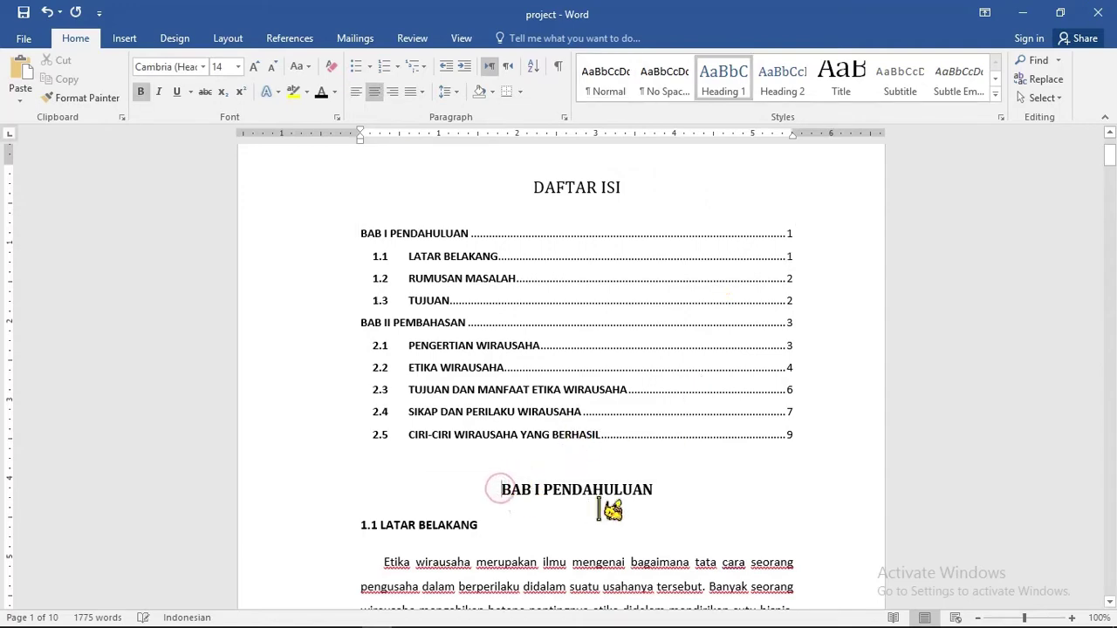
key("ctrl+Return")
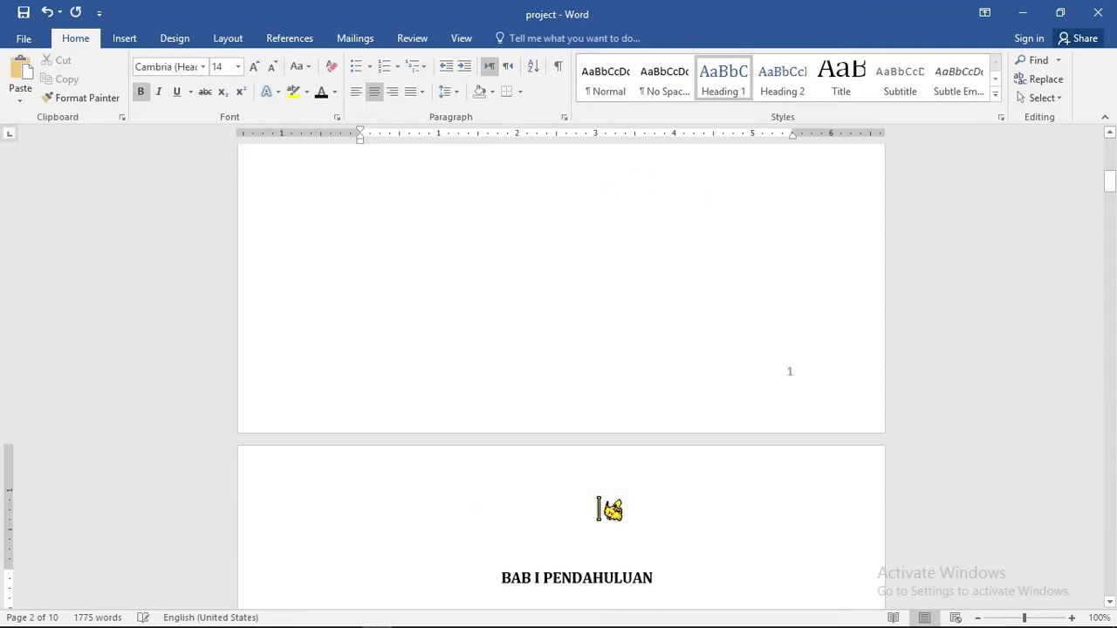
scroll(609, 509, "down", 2)
scroll(609, 509, "up", 3)
scroll(609, 509, "up", 4)
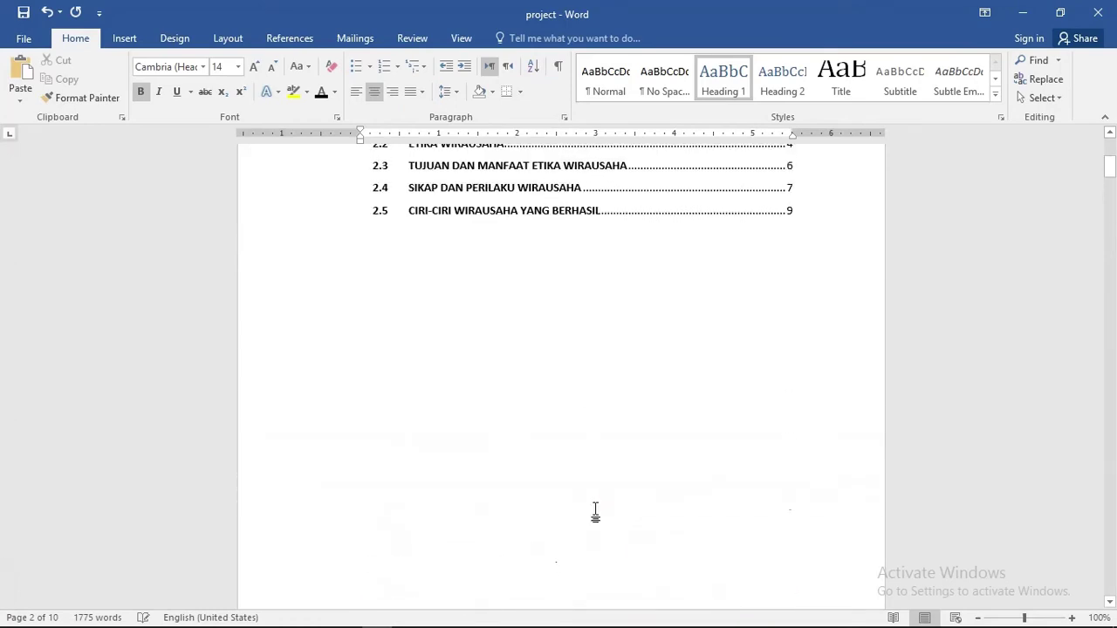
scroll(609, 509, "up", 2)
scroll(599, 509, "up", 3)
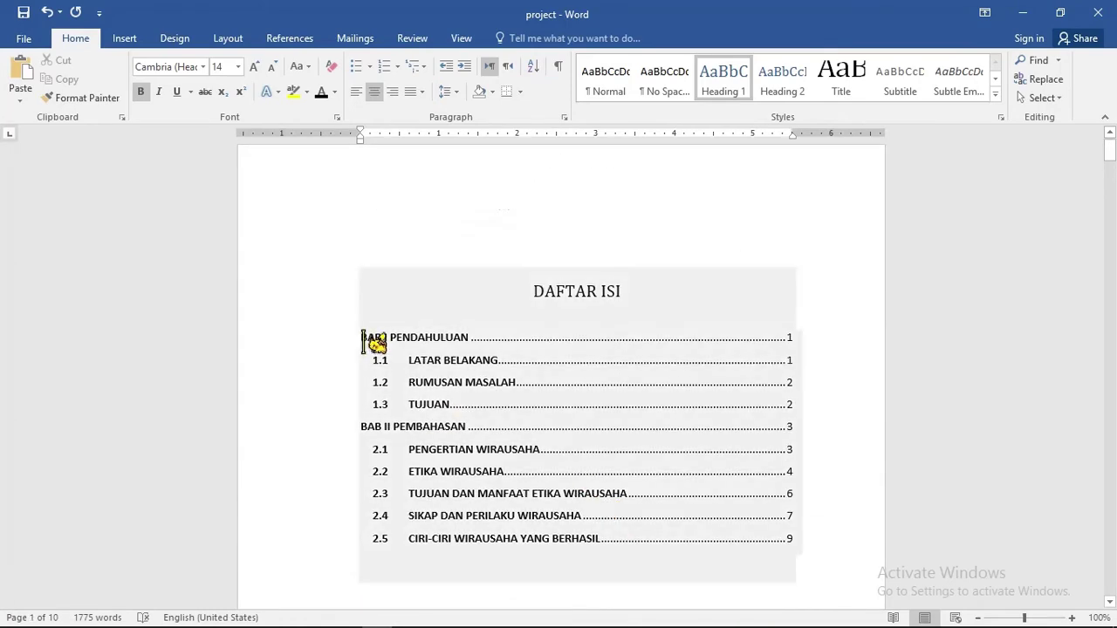
left_click_drag(364, 338, 738, 547)
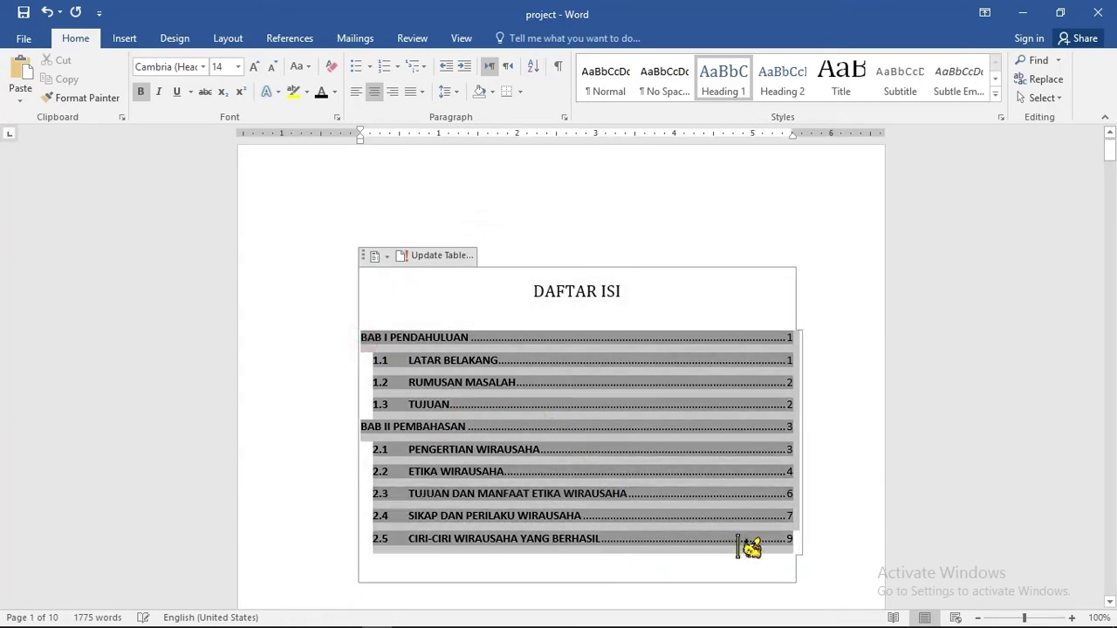
key("ctrl+a")
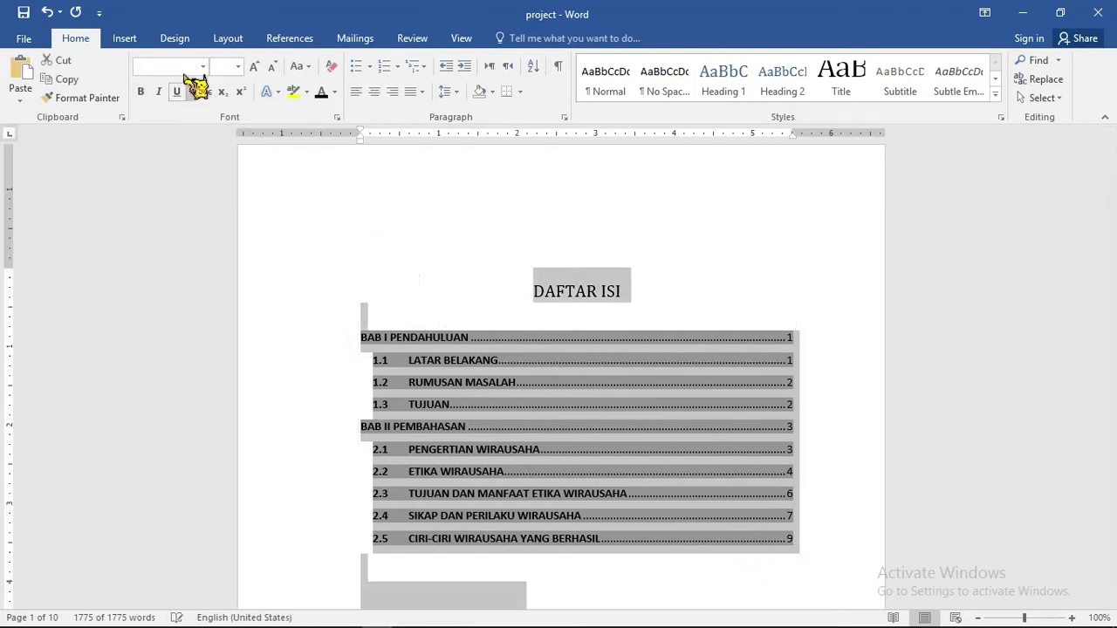
Apply custom margins of Top 4 cm and Left, Bottom, Right 3 cm.
left_click(226, 40)
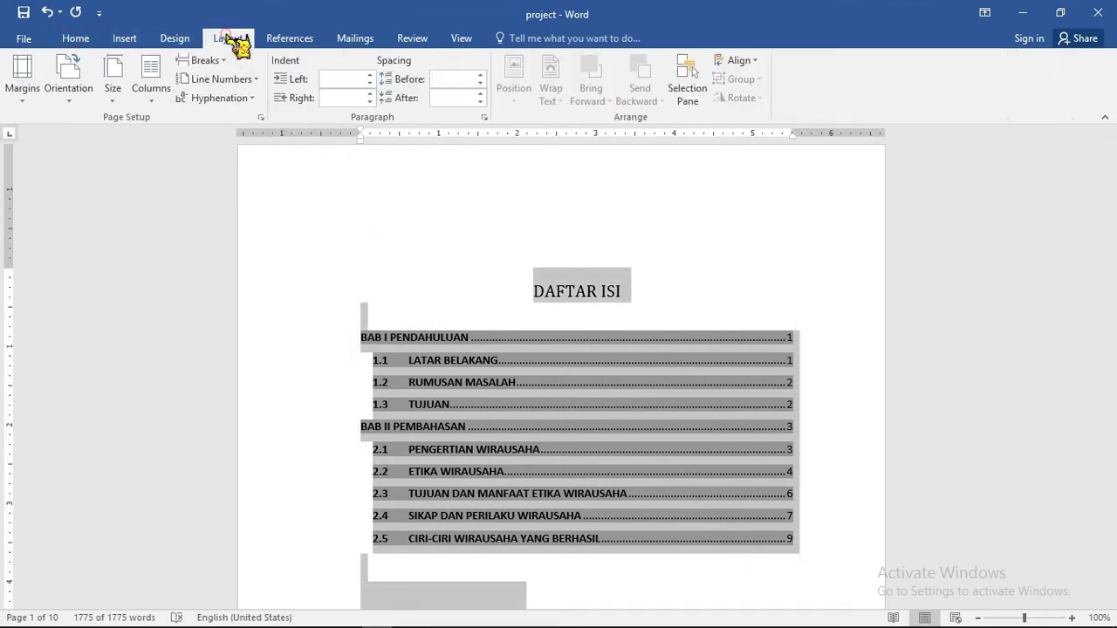
left_click(21, 76)
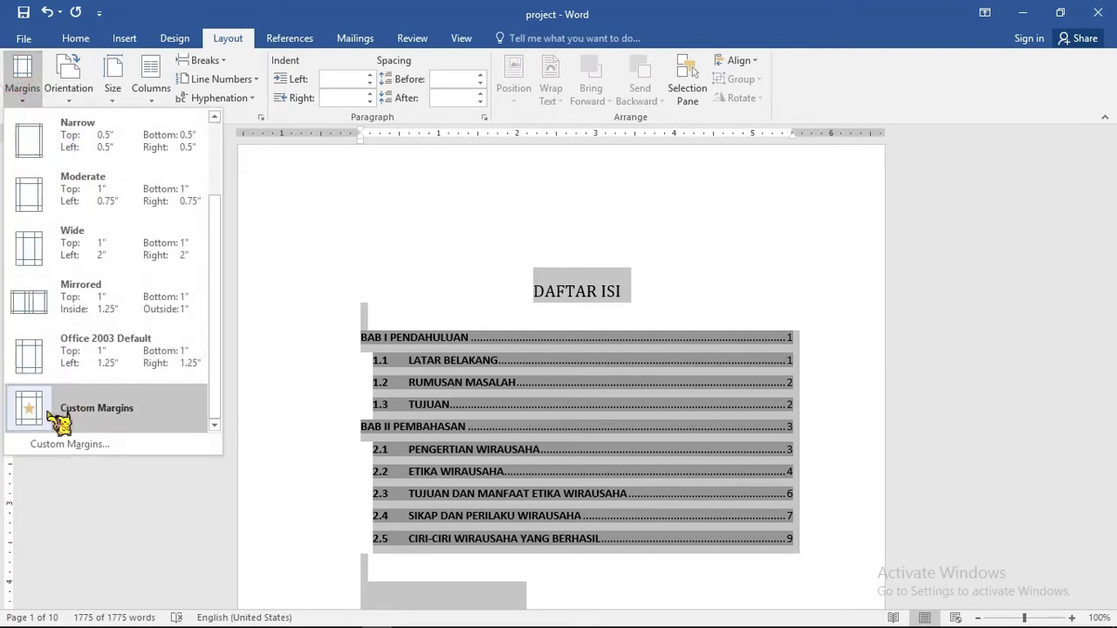
left_click(69, 445)
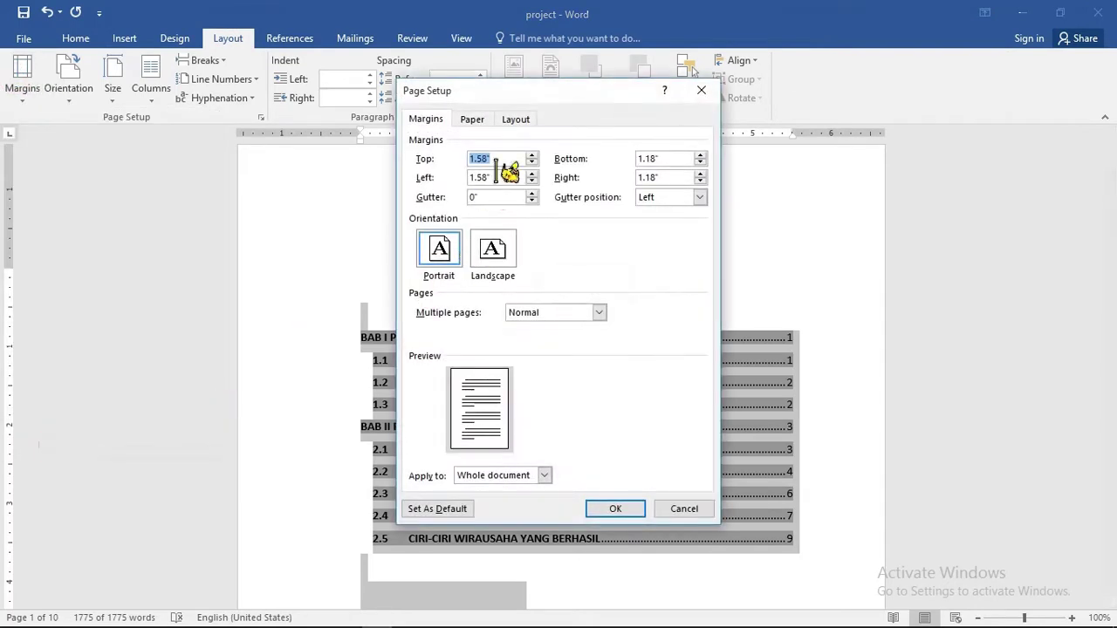
type("4 CM")
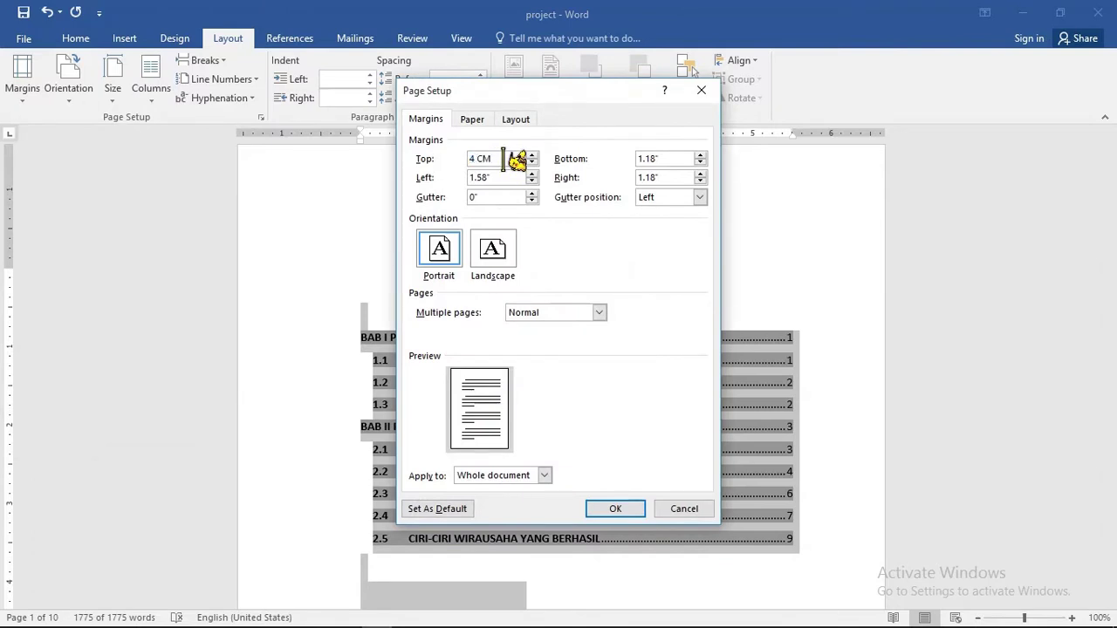
key("BackSpace")
key("BackSpace")
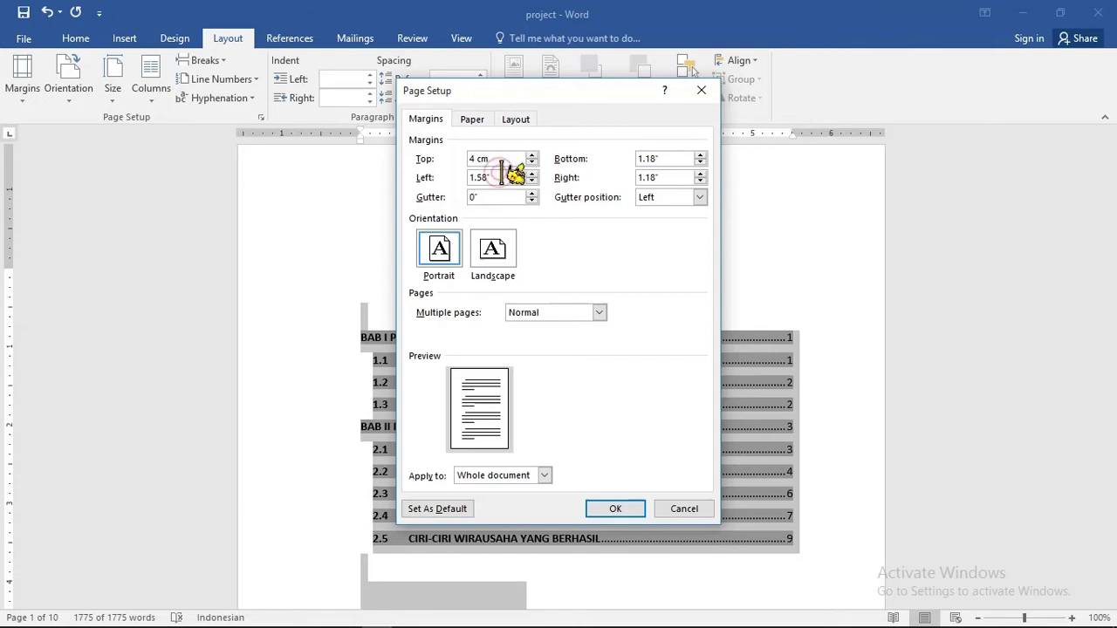
double_click(502, 173)
type("3")
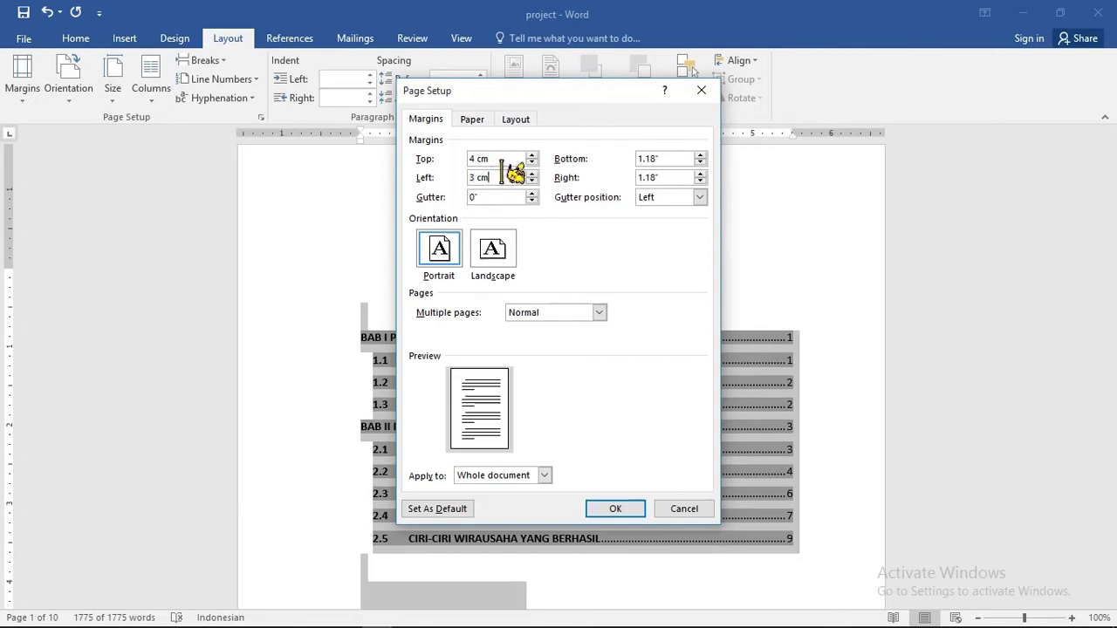
double_click(669, 158)
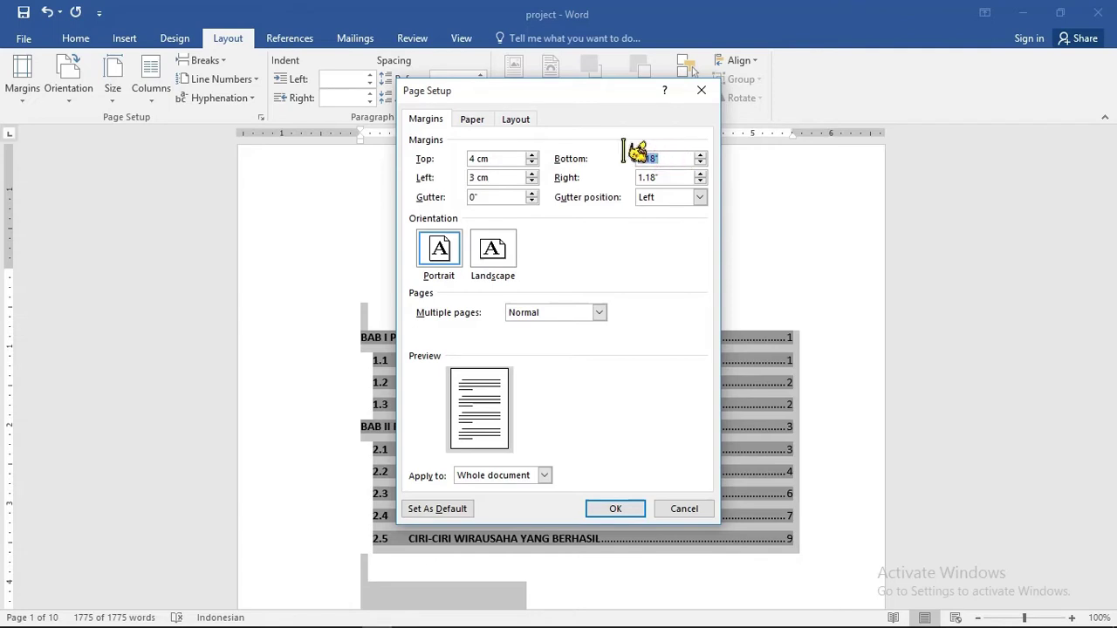
key("BackSpace")
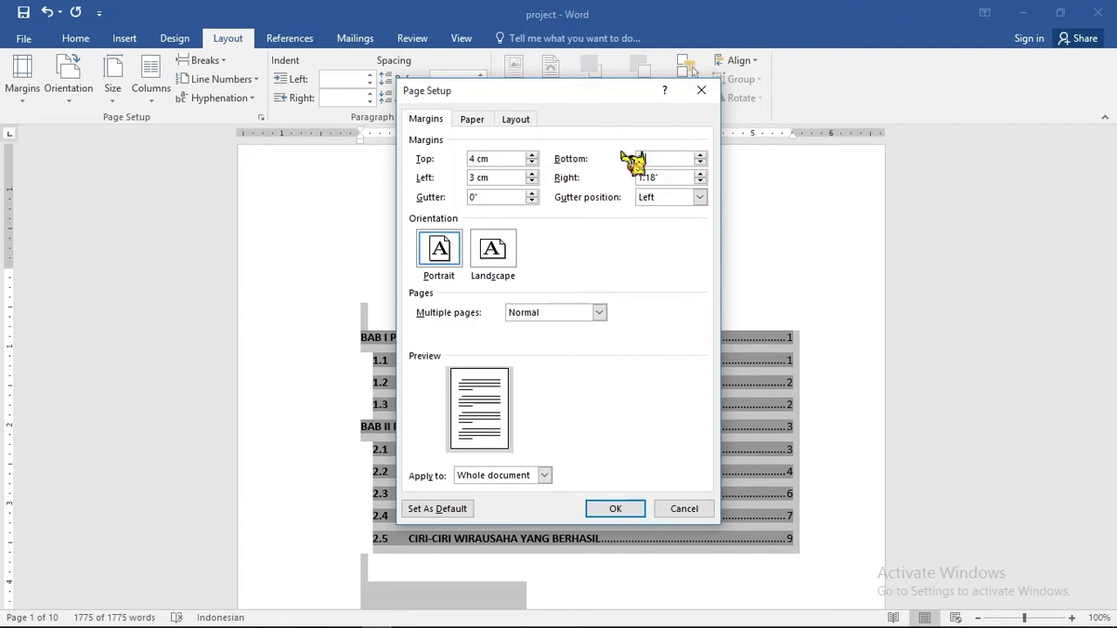
double_click(647, 177)
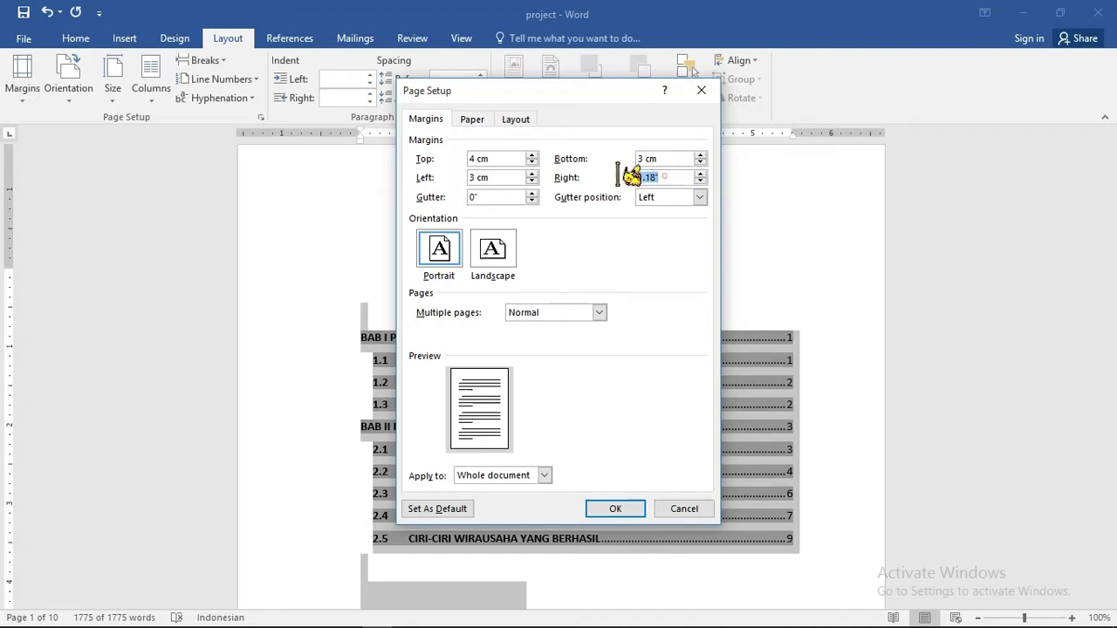
type("3")
left_click(626, 513)
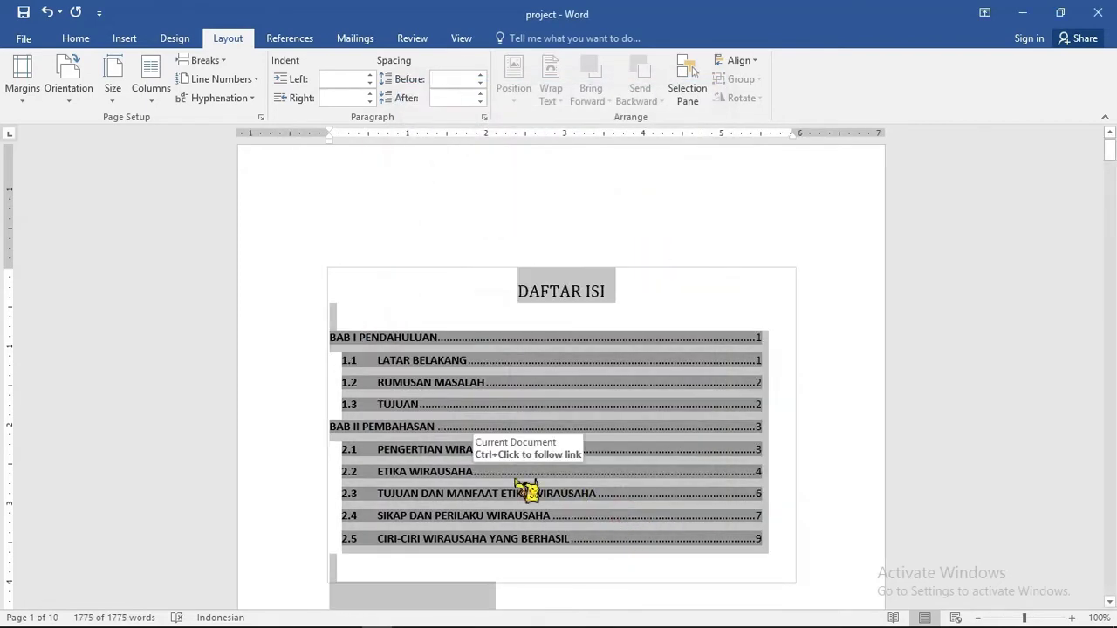
Insert a page break after the closing 'Kerja keras' paragraph, creating a centred blank page 11.
scroll(541, 422, "down", 6)
scroll(541, 423, "down", 5)
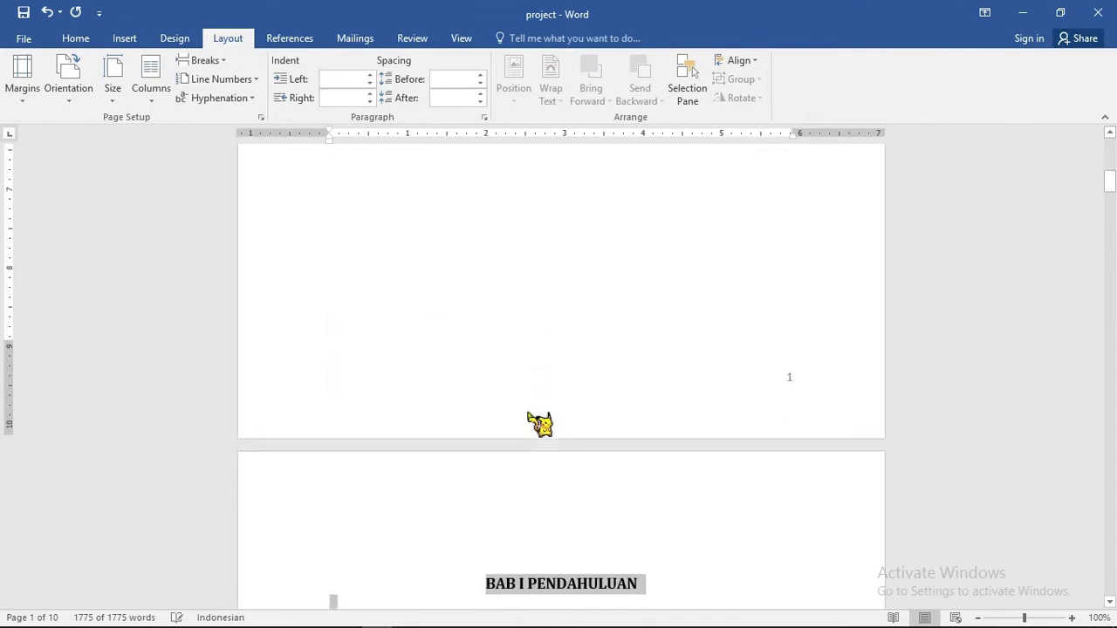
scroll(541, 422, "down", 6)
scroll(541, 422, "up", 4)
scroll(533, 414, "up", 5)
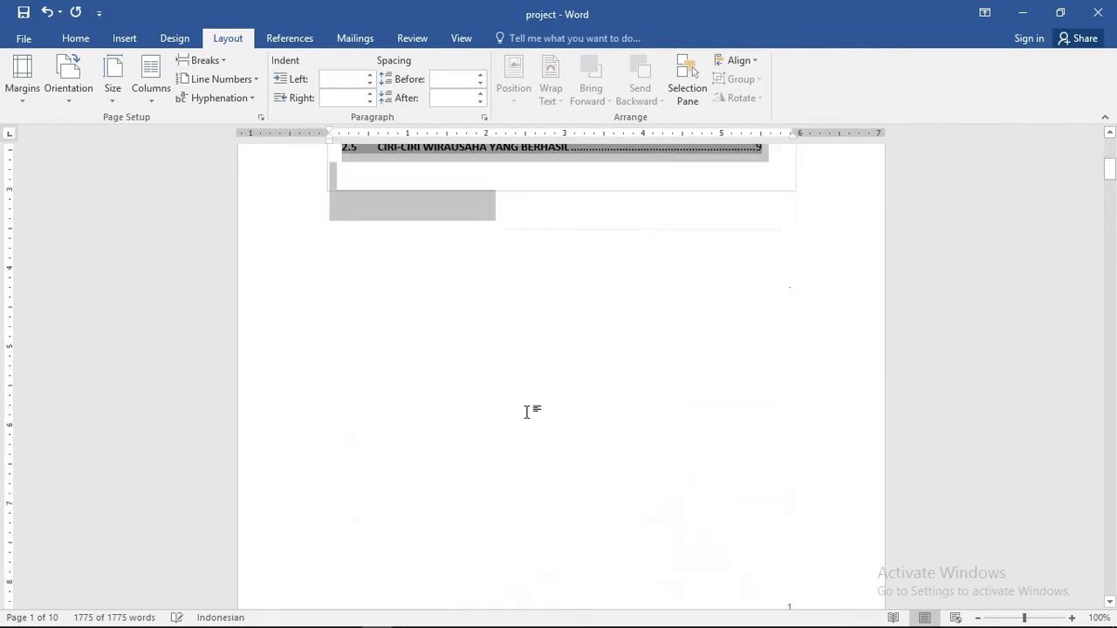
scroll(536, 423, "up", 5)
scroll(524, 417, "up", 3)
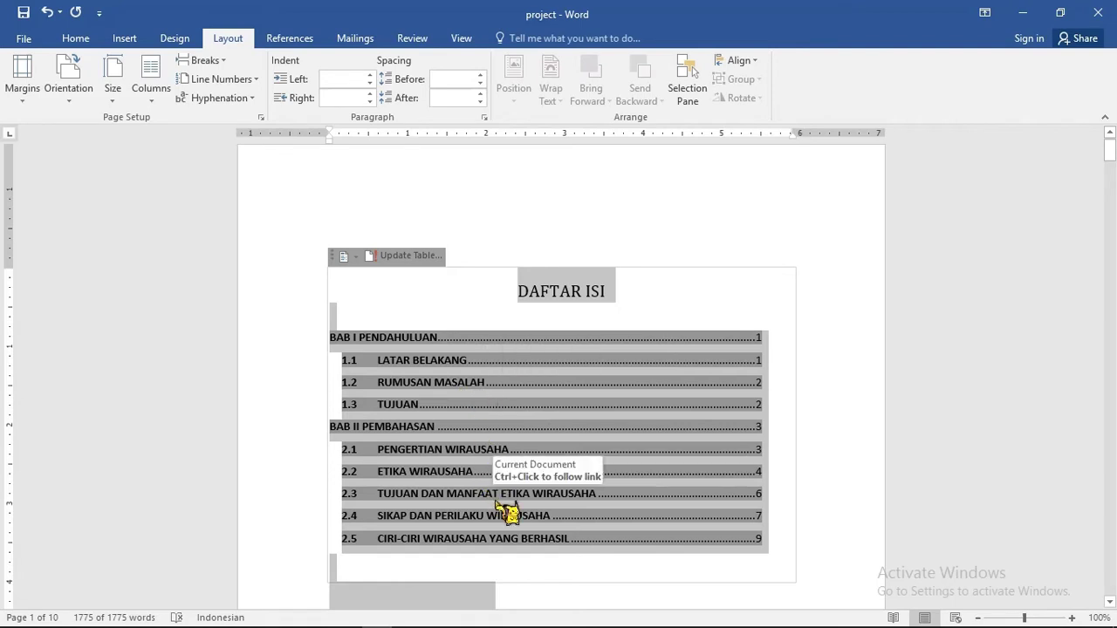
scroll(504, 511, "down", 2)
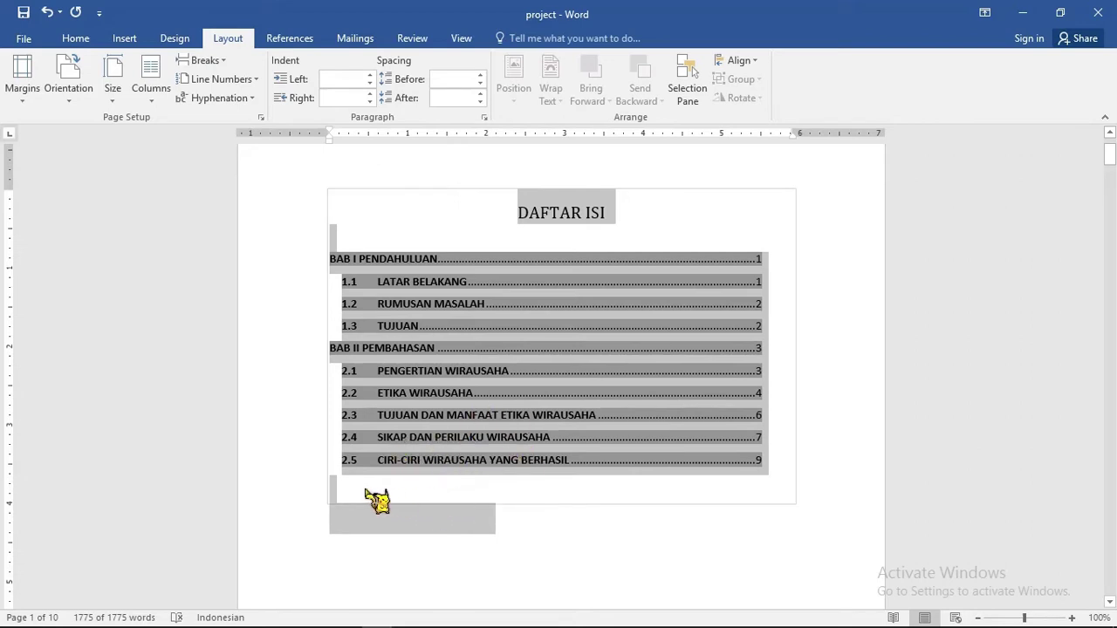
left_click(550, 510)
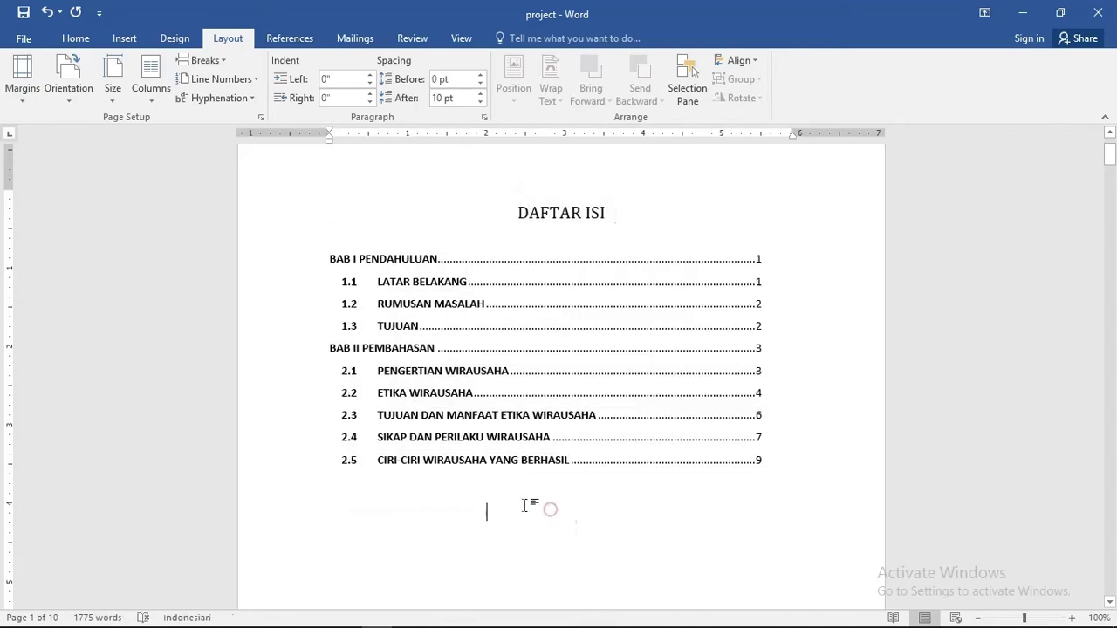
scroll(460, 512, "down", 4)
scroll(461, 511, "down", 6)
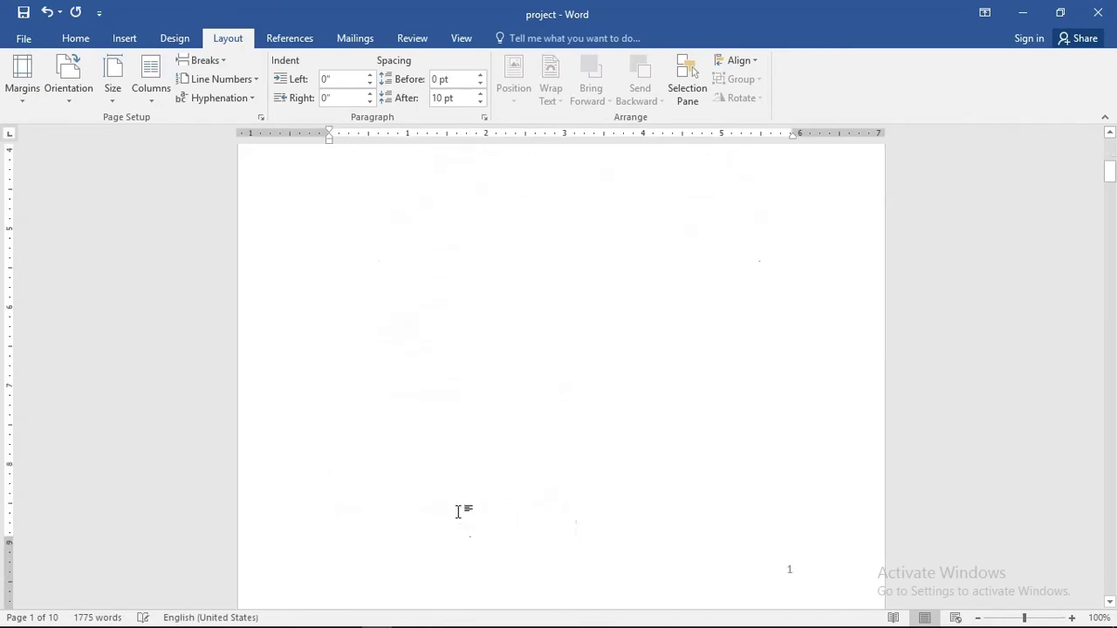
scroll(461, 511, "down", 6)
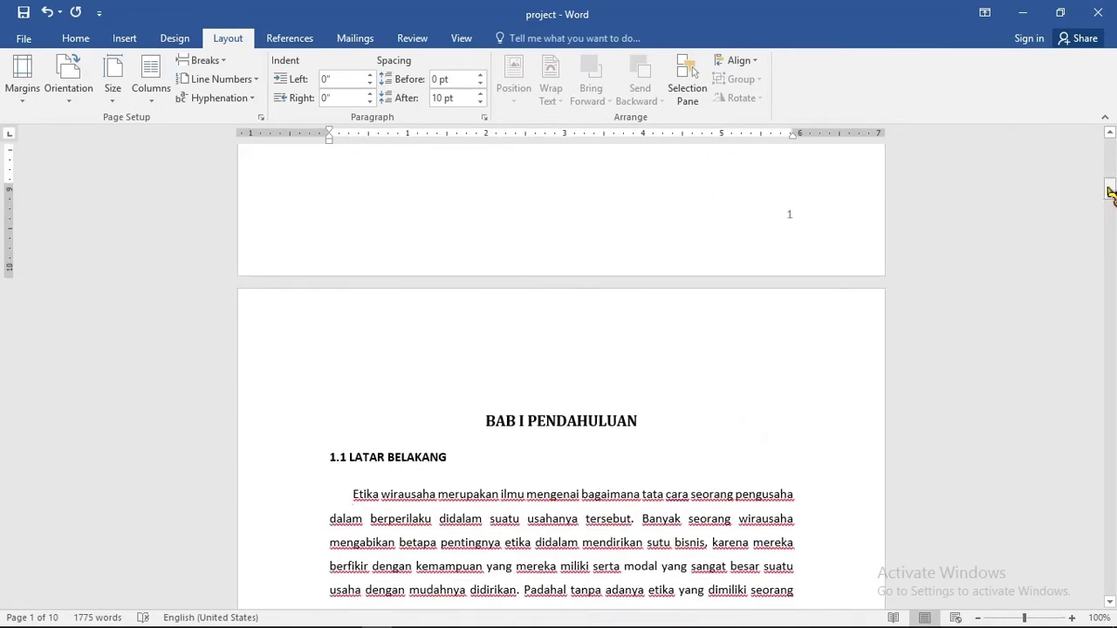
left_click_drag(1110, 189, 1113, 587)
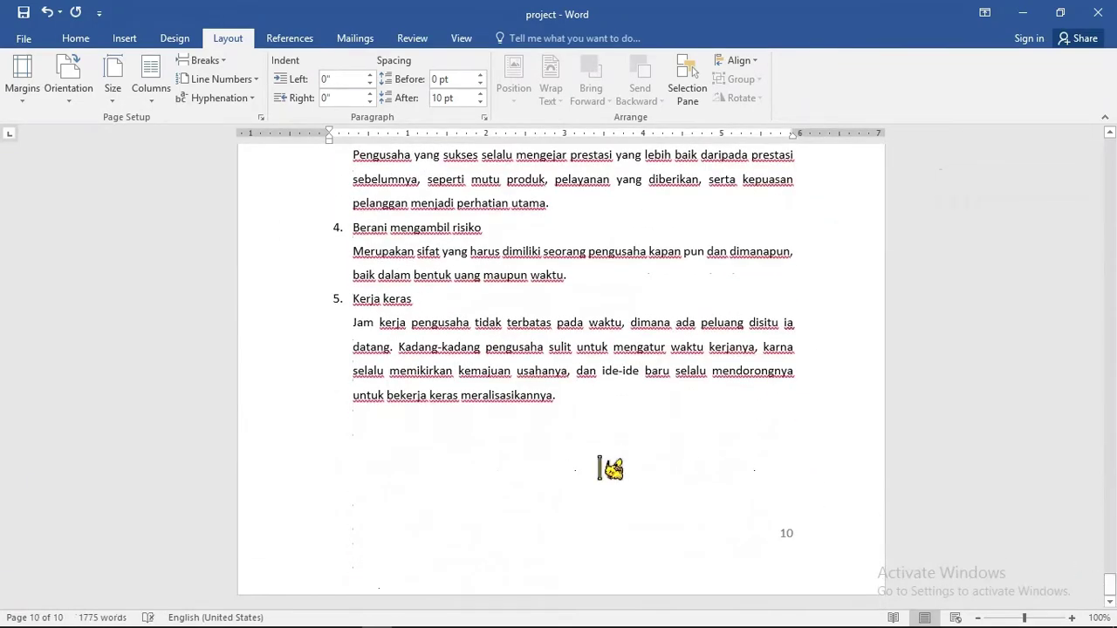
left_click(575, 404)
key("ctrl+Return")
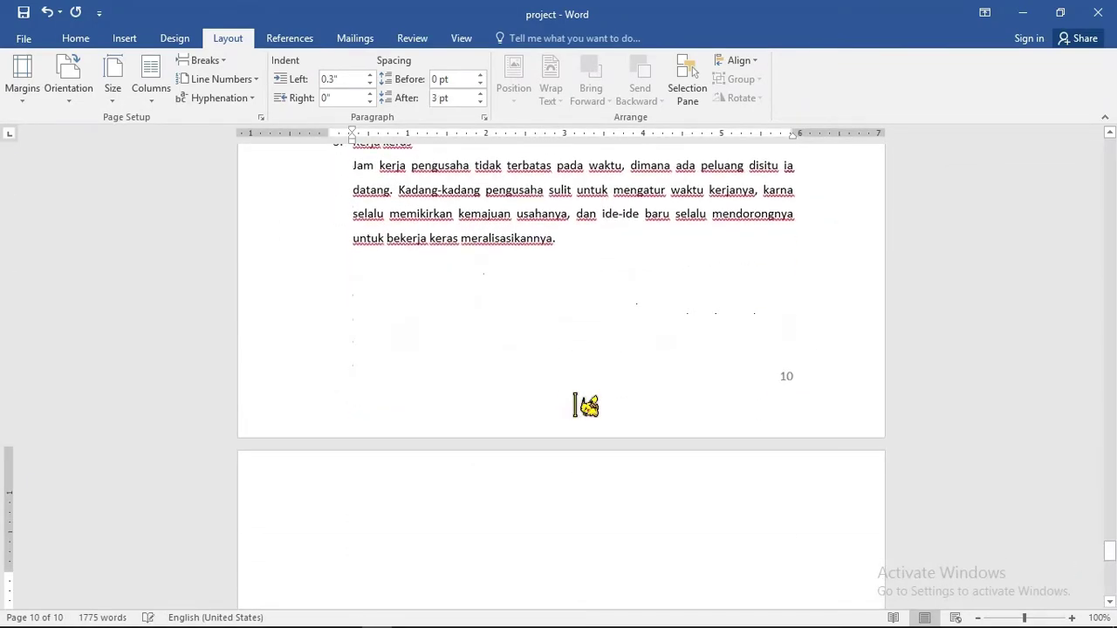
key("ctrl+e")
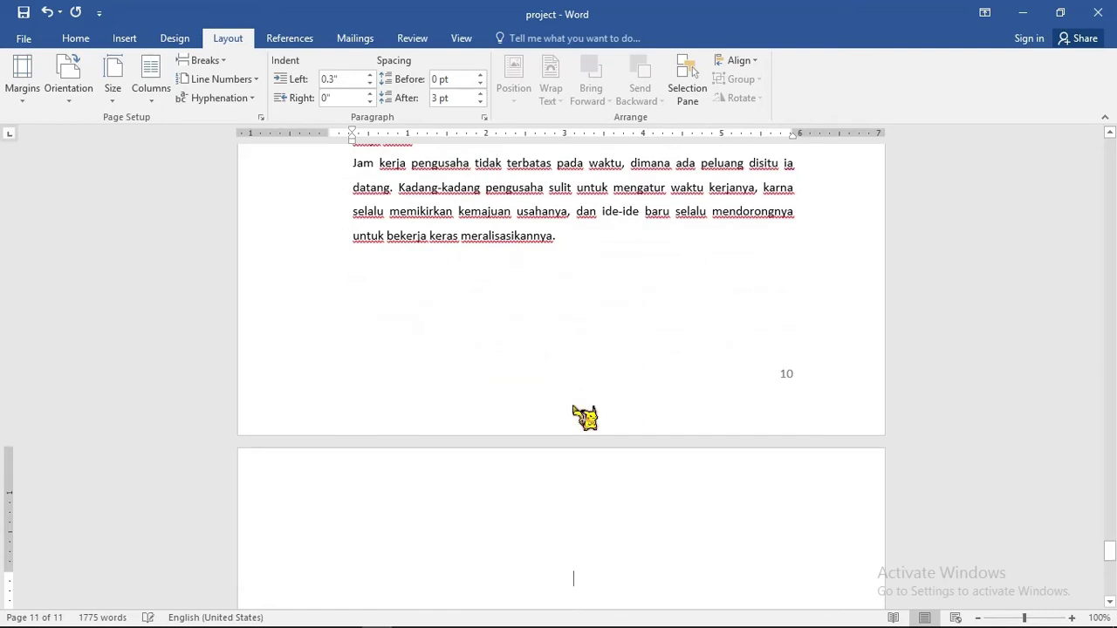
Type the bold BAB III PENUTUP heading at the top of the new page.
type("BA")
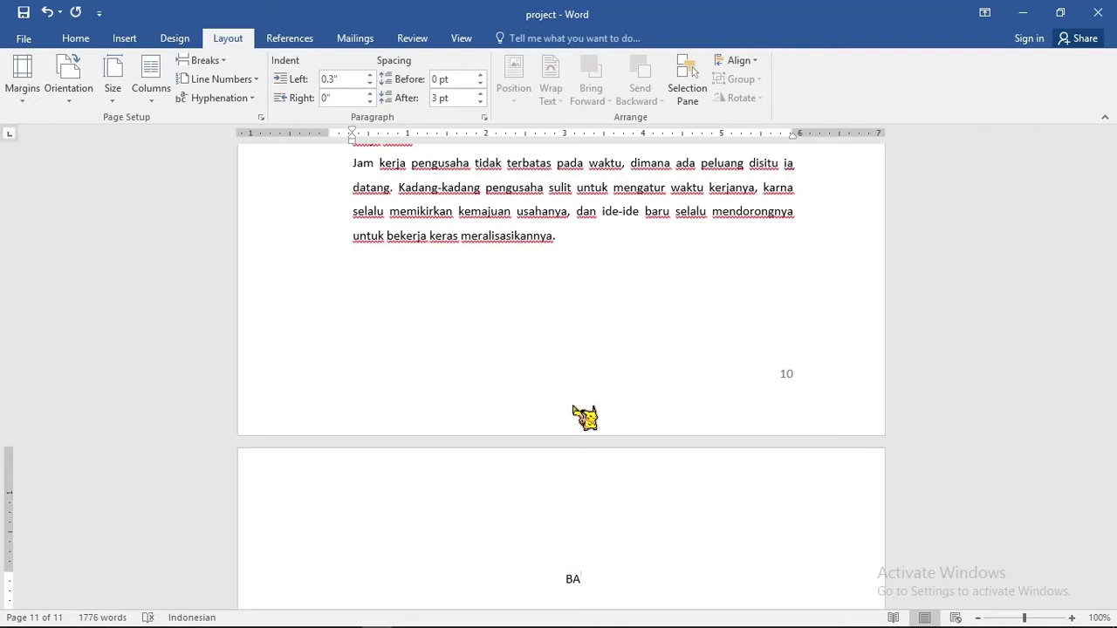
key("shift+Home")
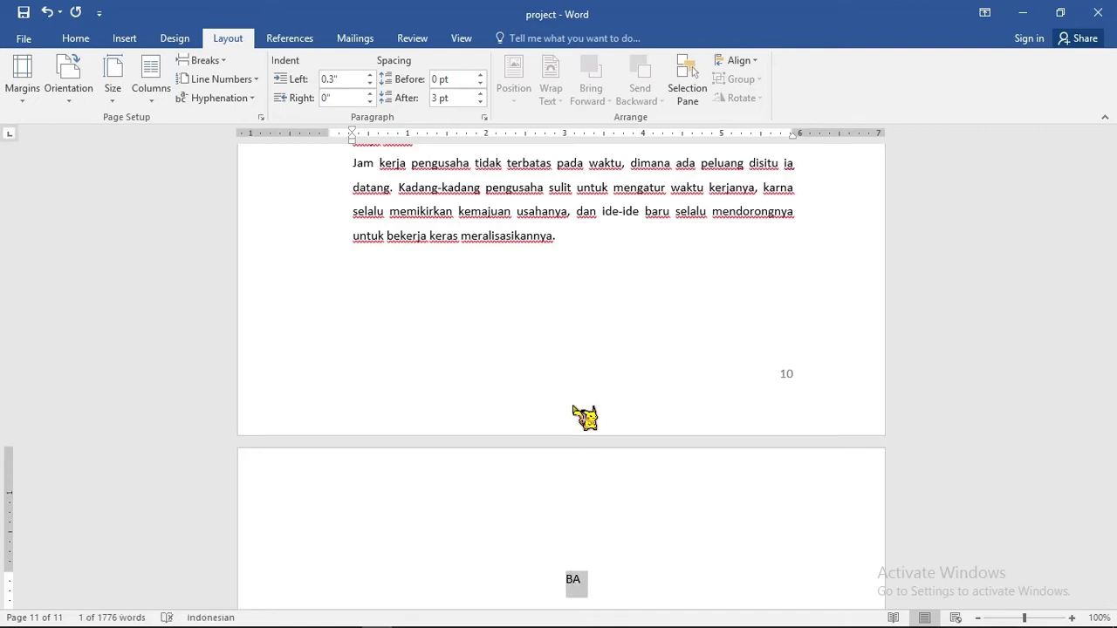
key("End")
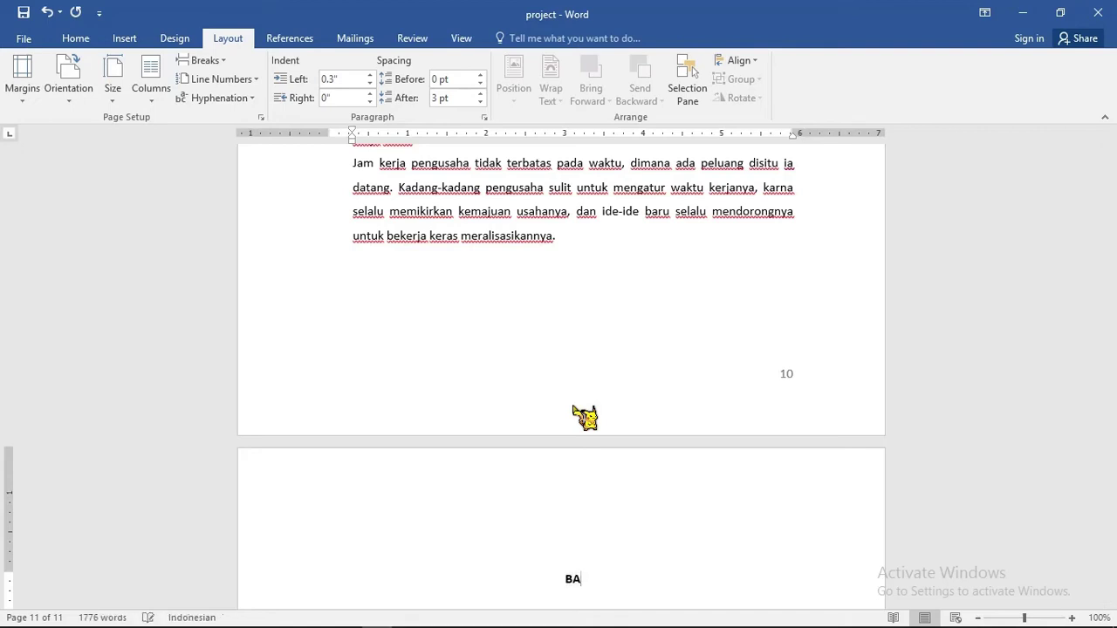
type("B")
type(" II")
type("I P")
type("EN")
type("UTUP")
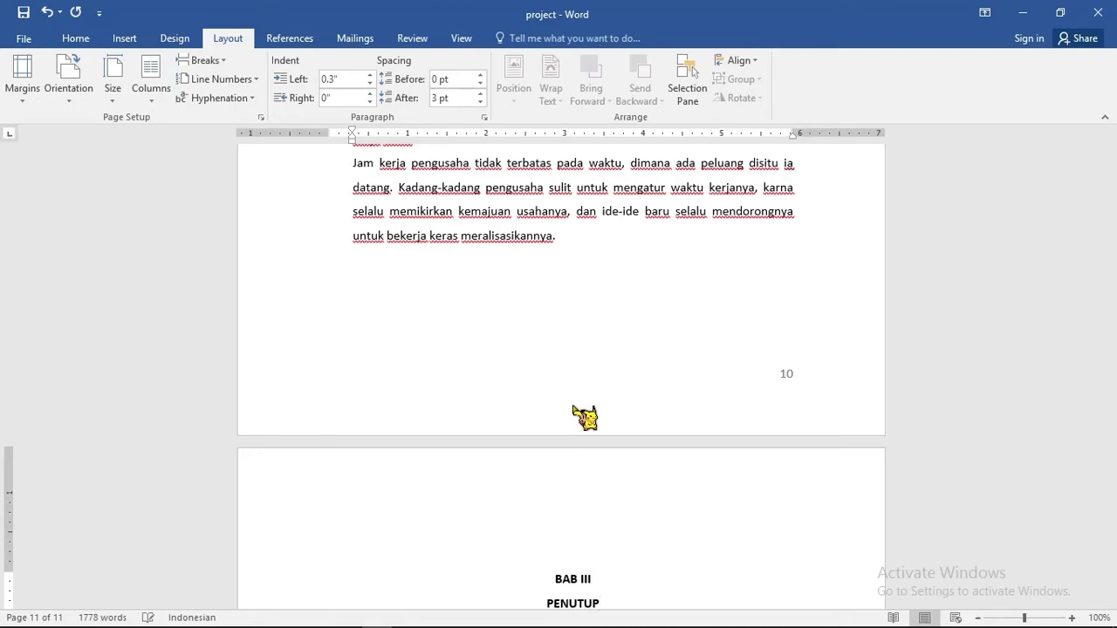
scroll(574, 408, "down", 1)
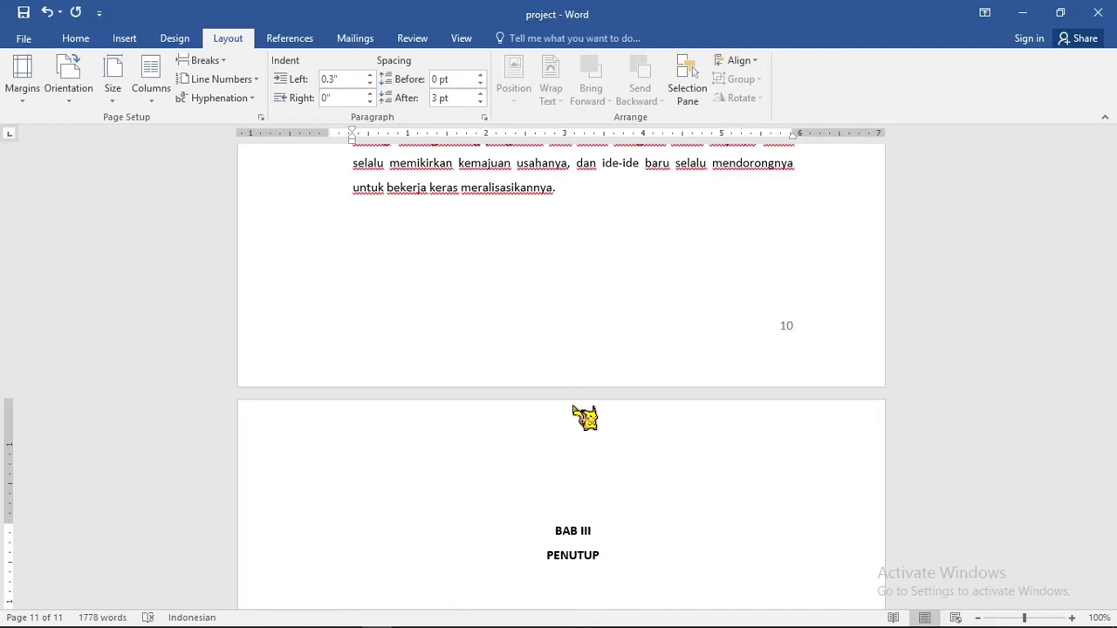
Start a 3.1 line beneath the heading, removing a stray KE from the title.
type("3")
type("KE")
key("BackSpace")
key("BackSpace")
left_click(420, 600)
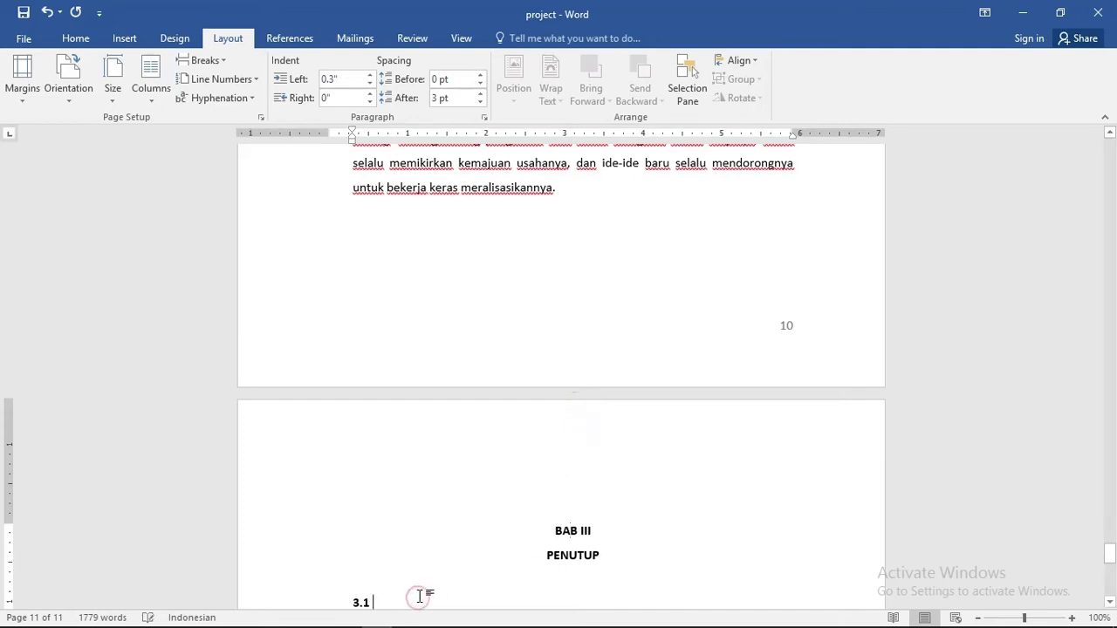
Complete the 3.1 KESIMPULAN heading and add an unnumbered body line beneath it.
type("KESIMPULAN")
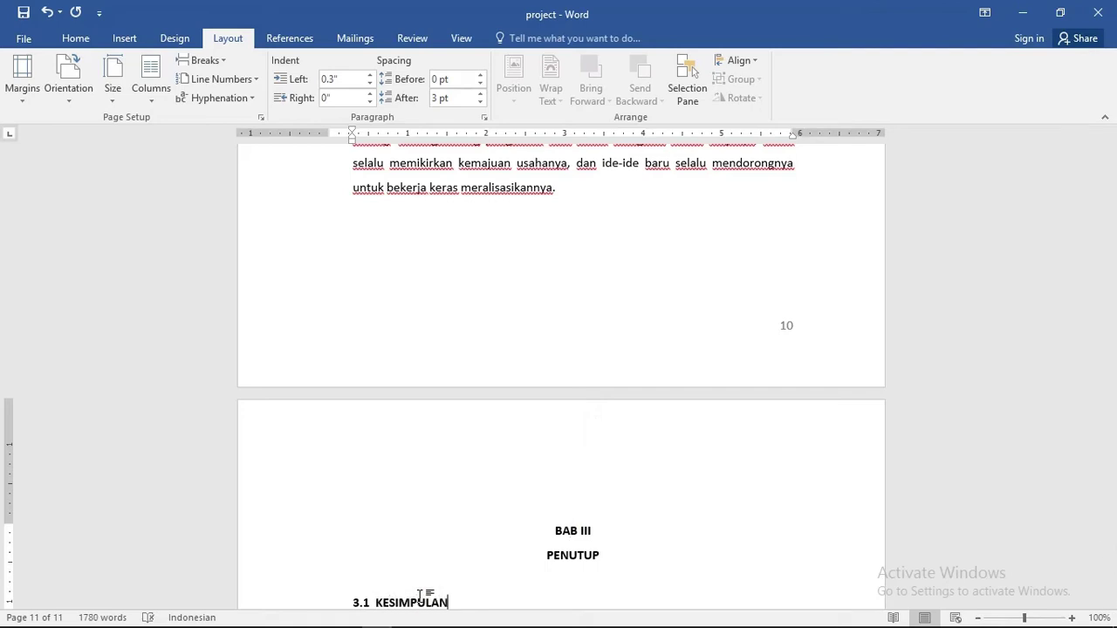
key("Return")
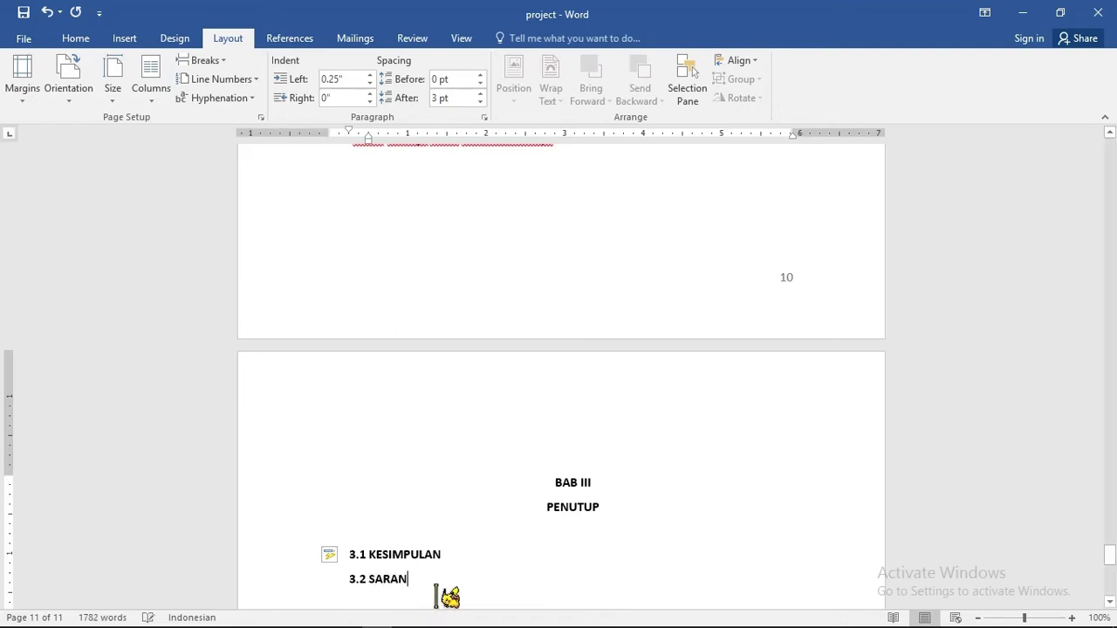
key("Return")
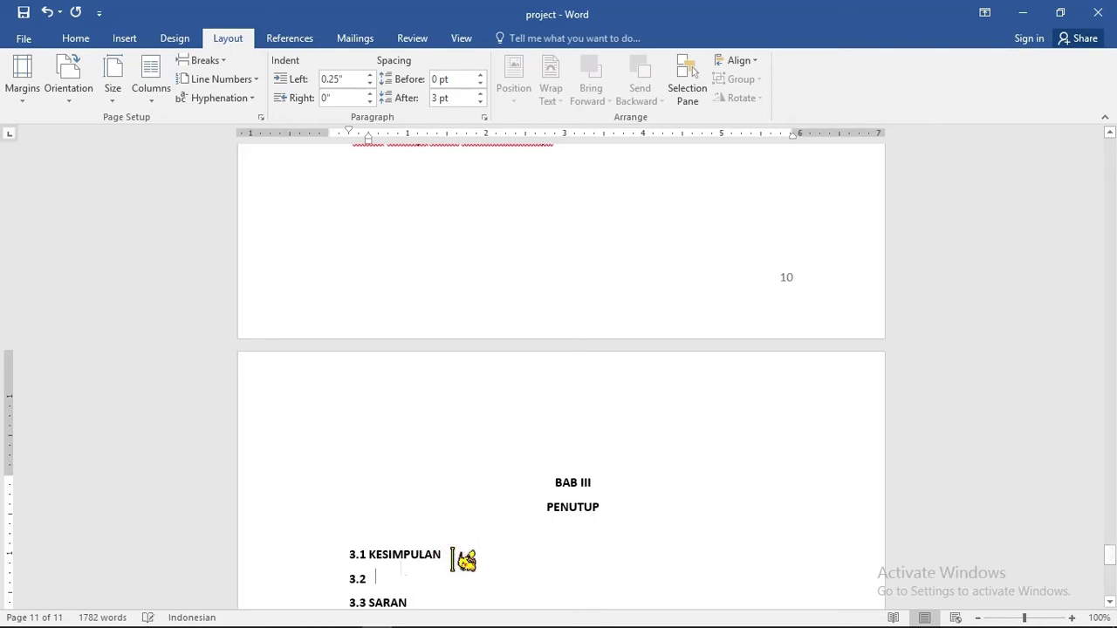
key("BackSpace")
type("CARA MEMBUAT DAFTAR ISI OTOMATIS")
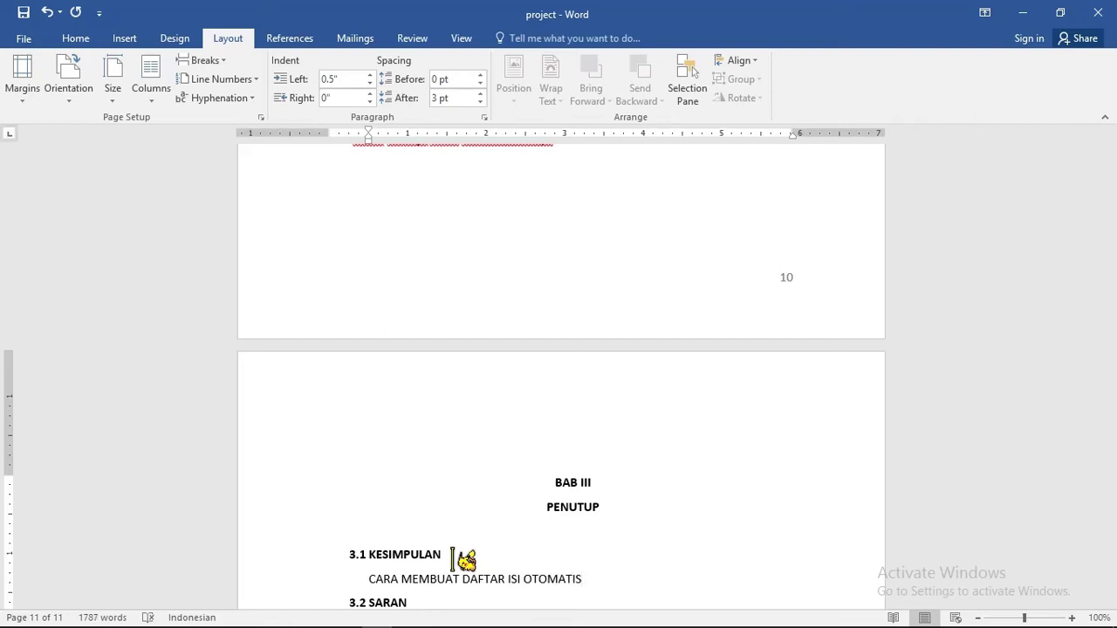
Paste the CARA MEMBUAT DAFTAR ISI OTOMATIS line under 3.2 SARAN and join PENUTUP onto BAB III.
left_click_drag(452, 556, 452, 557)
key("ctrl+c")
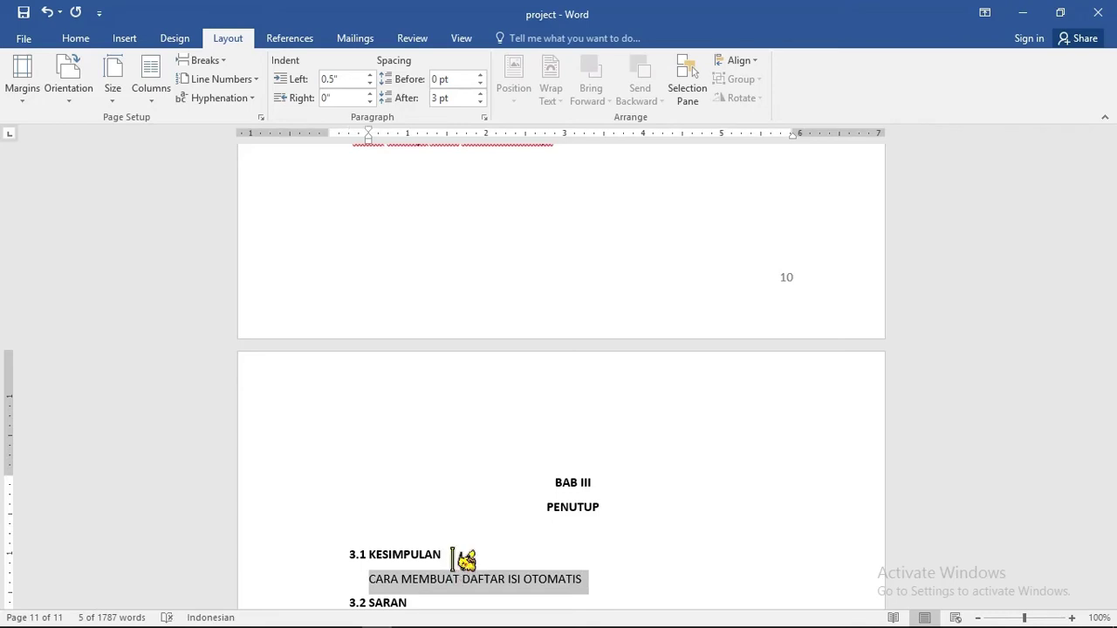
left_click(431, 602)
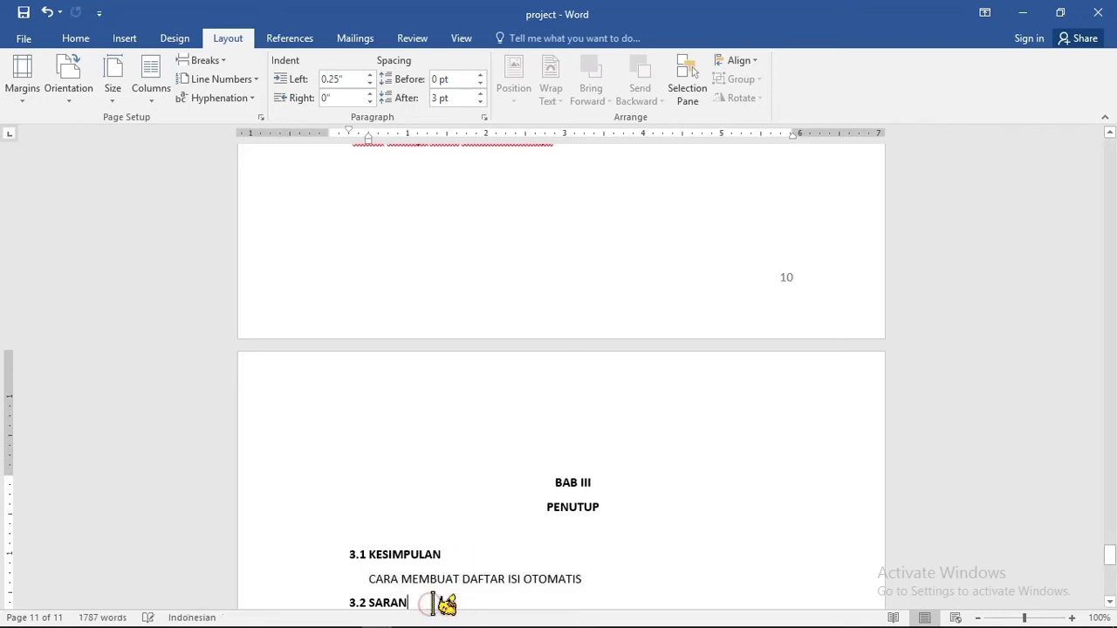
key("Return")
key("ctrl+v")
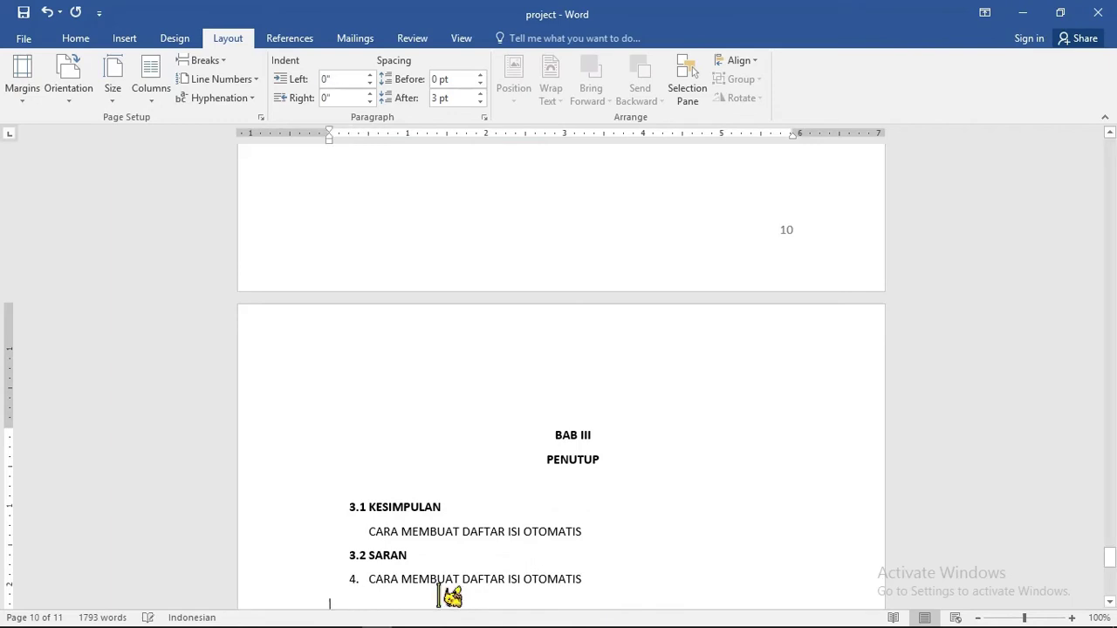
key("BackSpace")
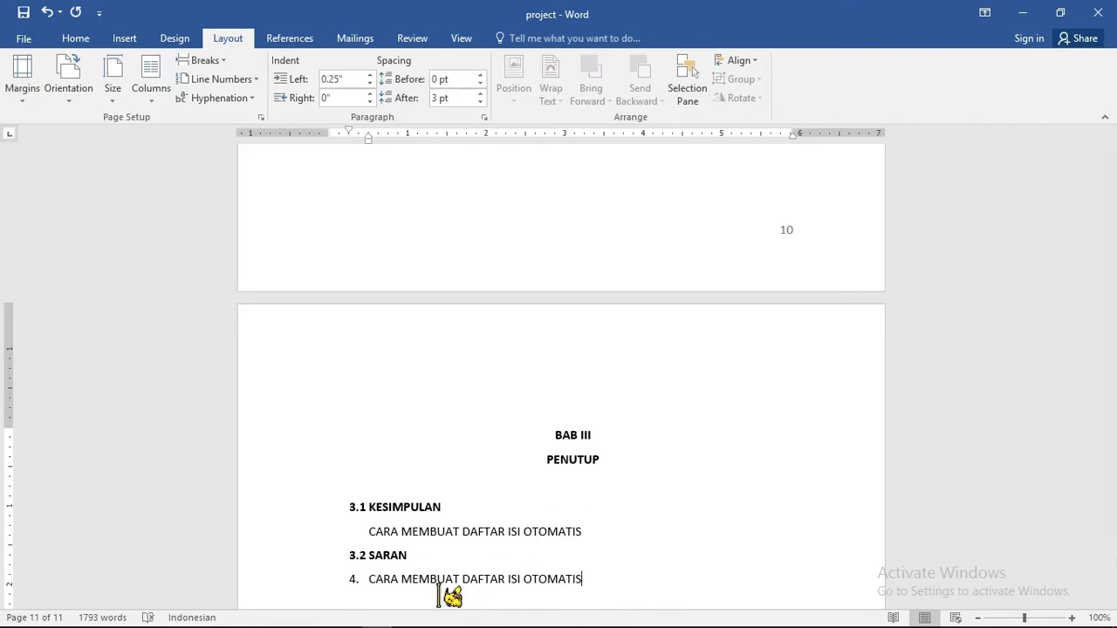
left_click(368, 580)
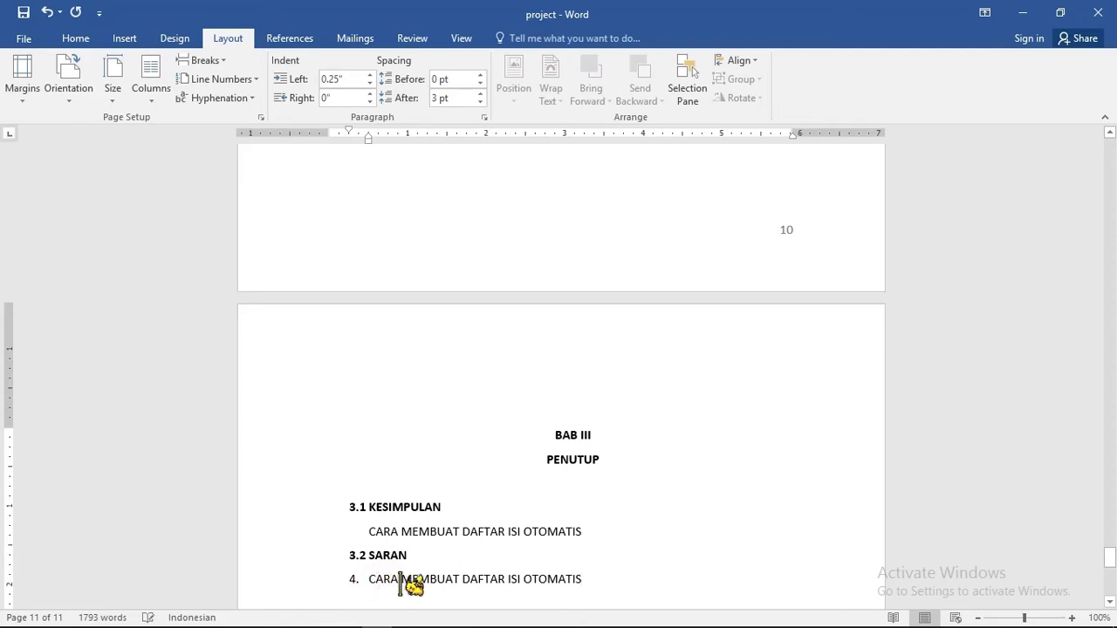
left_click(547, 459)
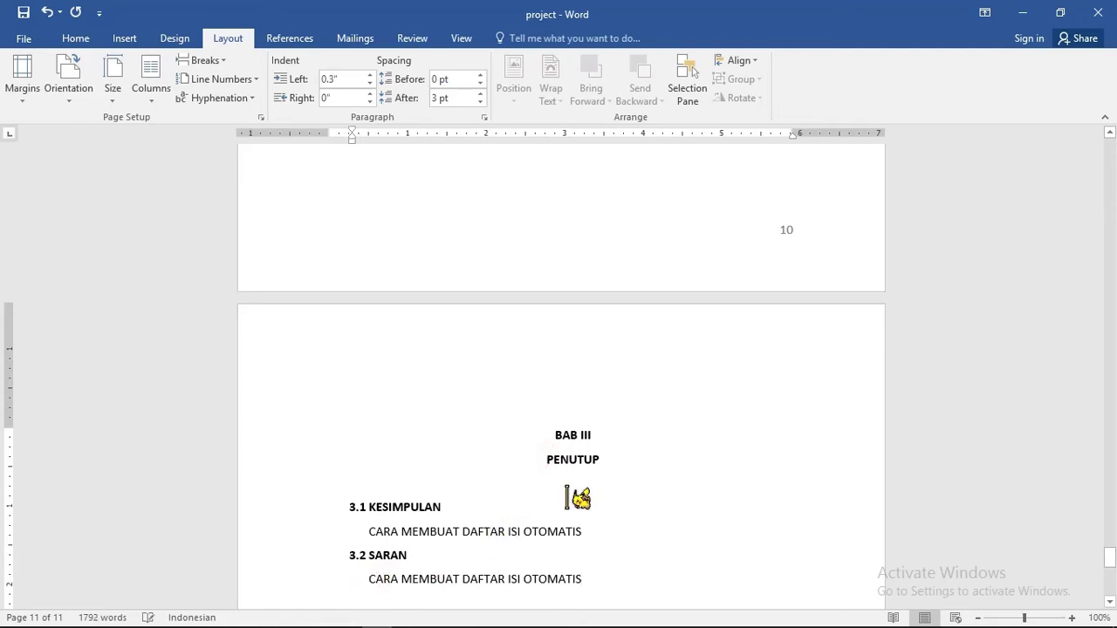
key("BackSpace")
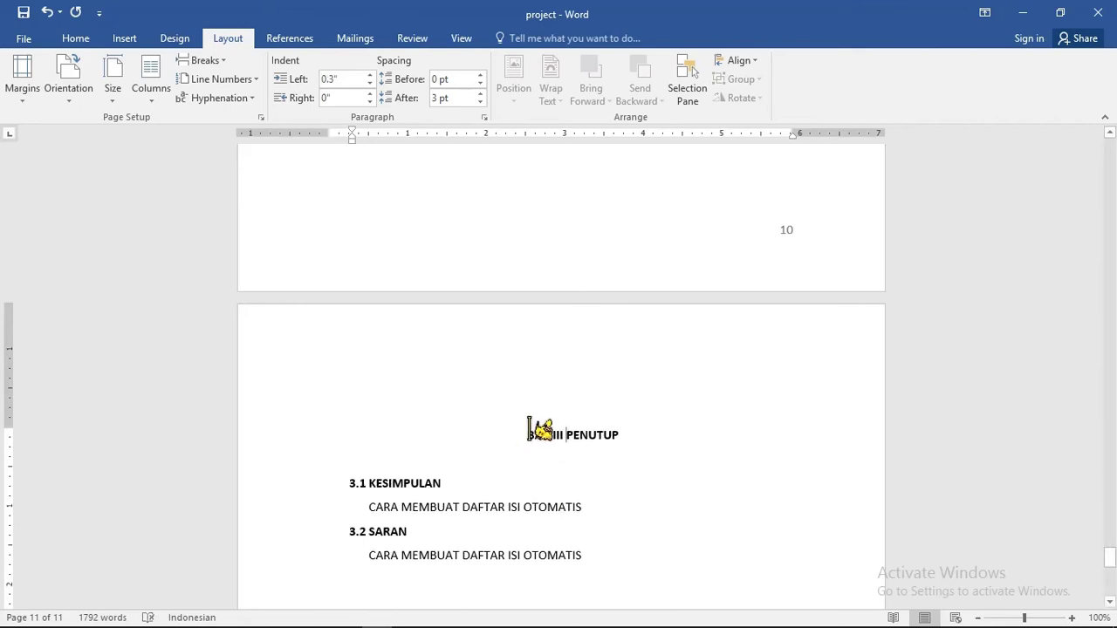
Mark the BAB III PENUTUP heading as a level 1 table-of-contents entry.
left_click_drag(524, 435, 602, 438)
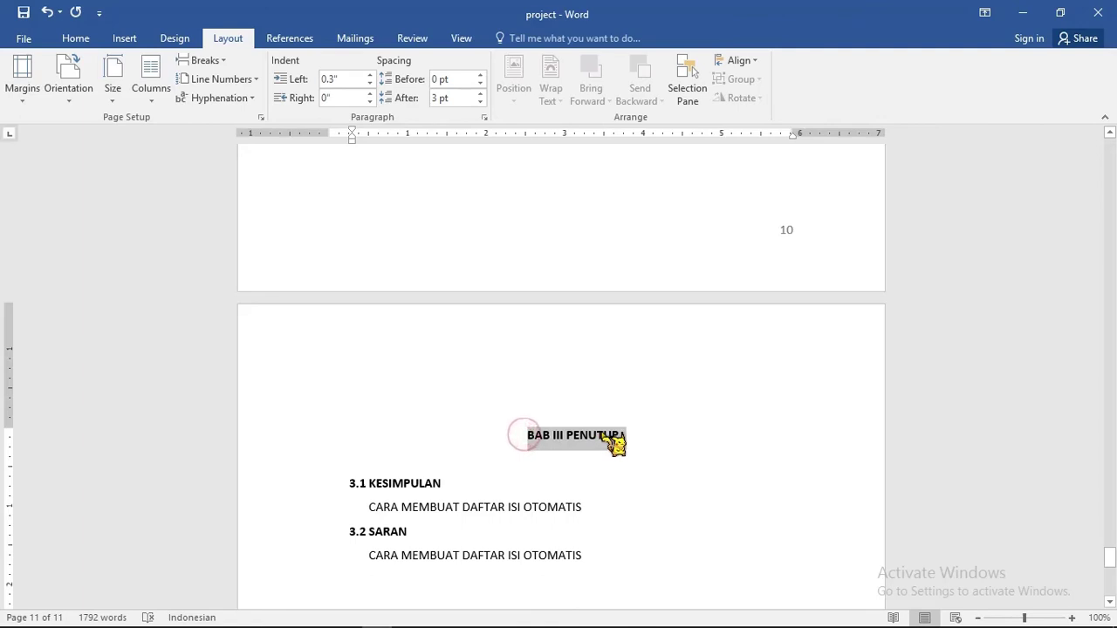
left_click(286, 43)
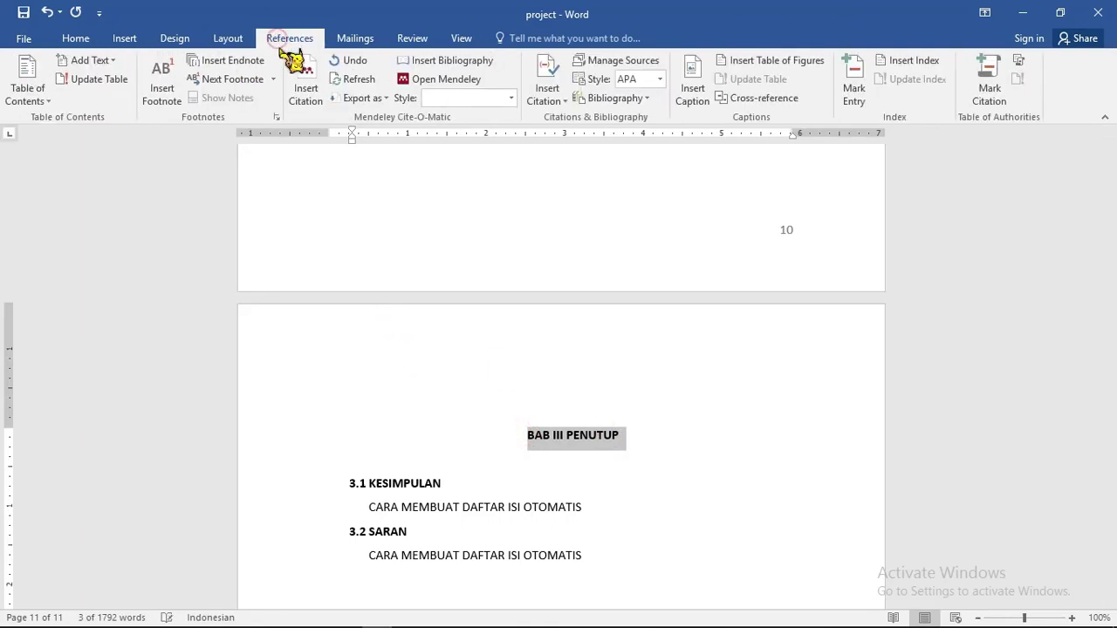
left_click(94, 60)
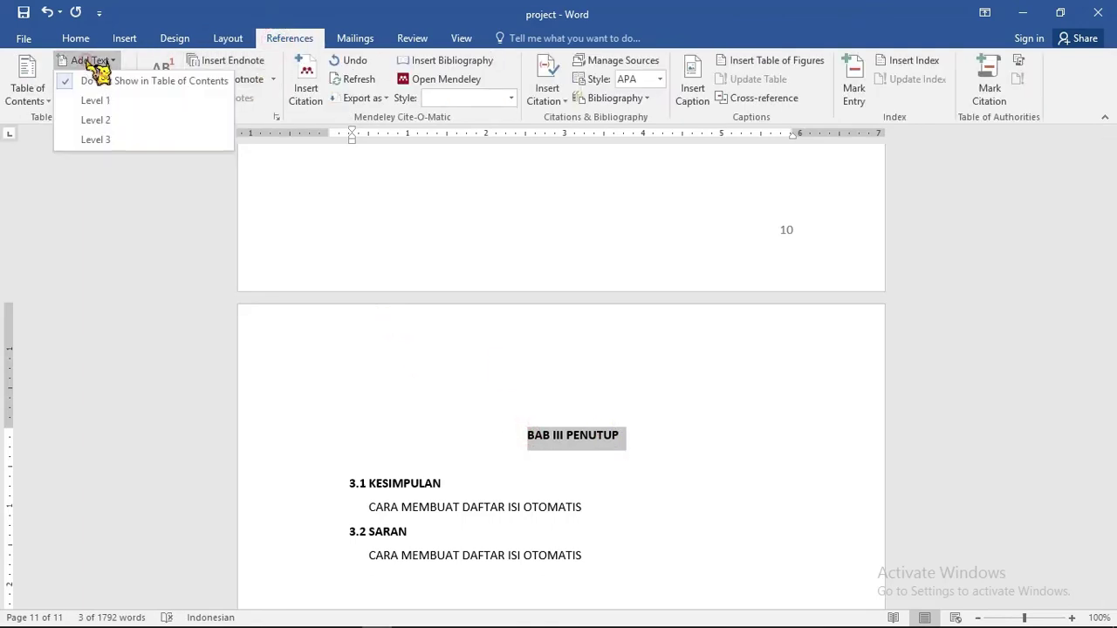
left_click(96, 100)
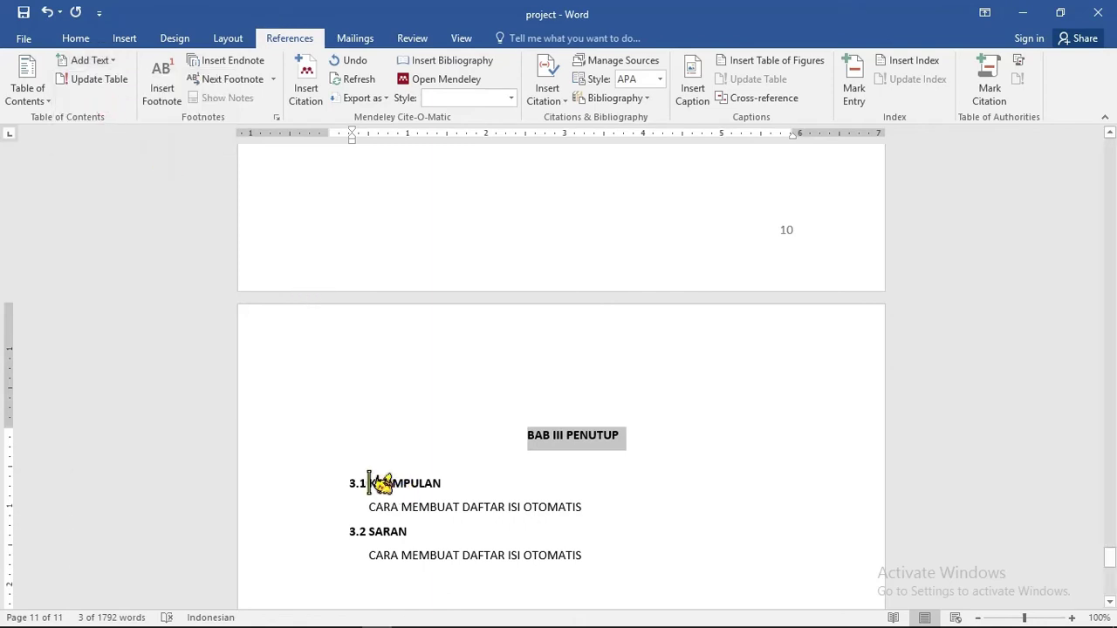
Mark the KESIMPULAN and SARAN headings as level 2 table-of-contents entries.
left_click_drag(369, 482, 449, 485)
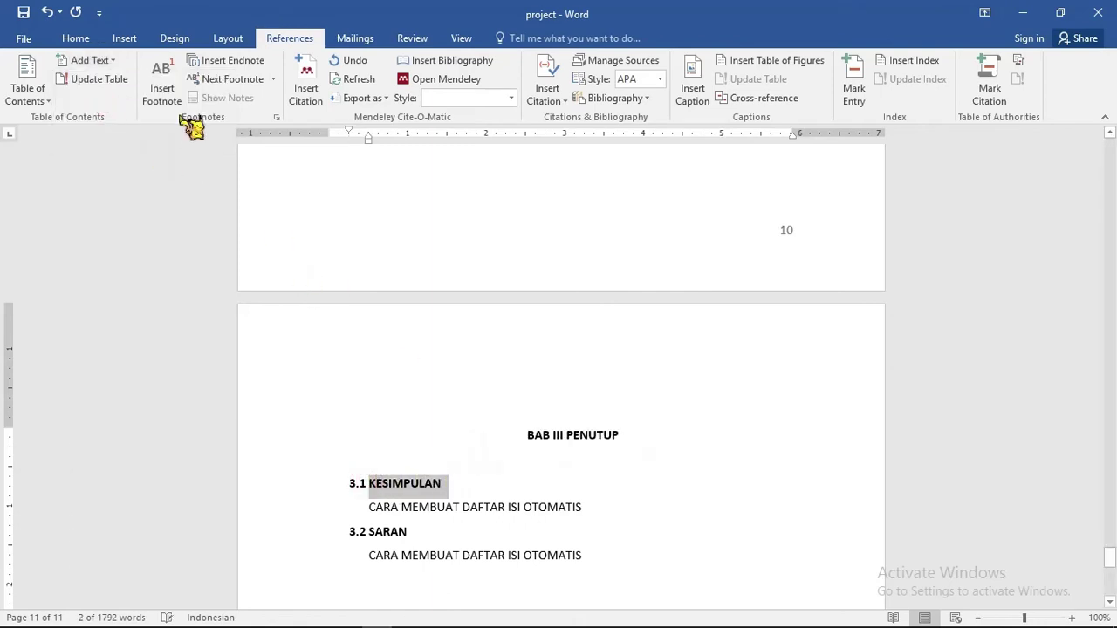
left_click(103, 61)
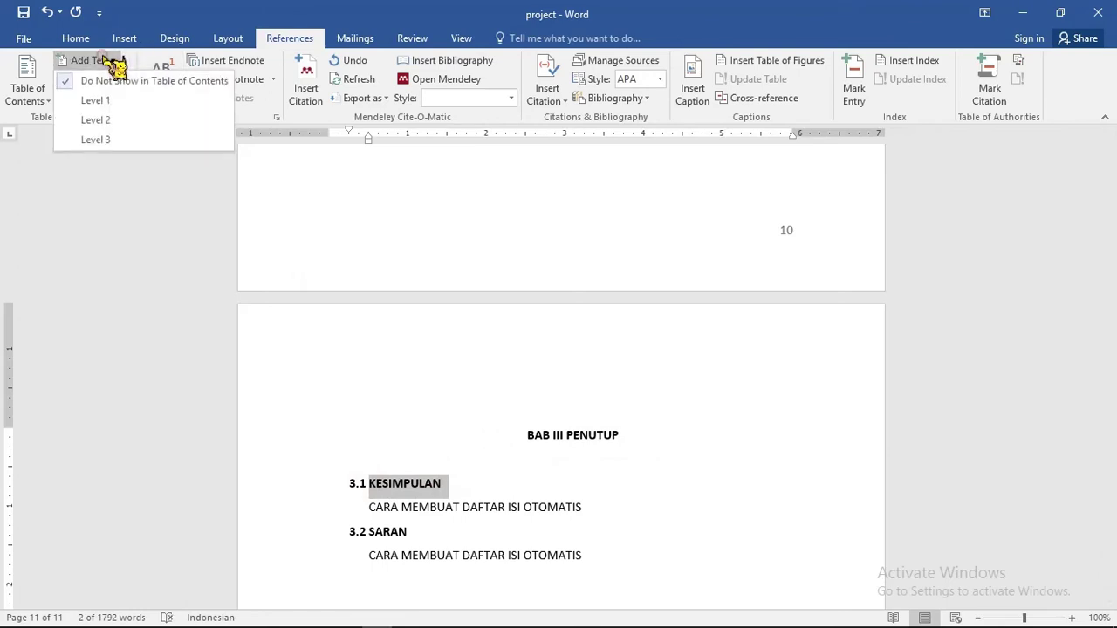
left_click(108, 119)
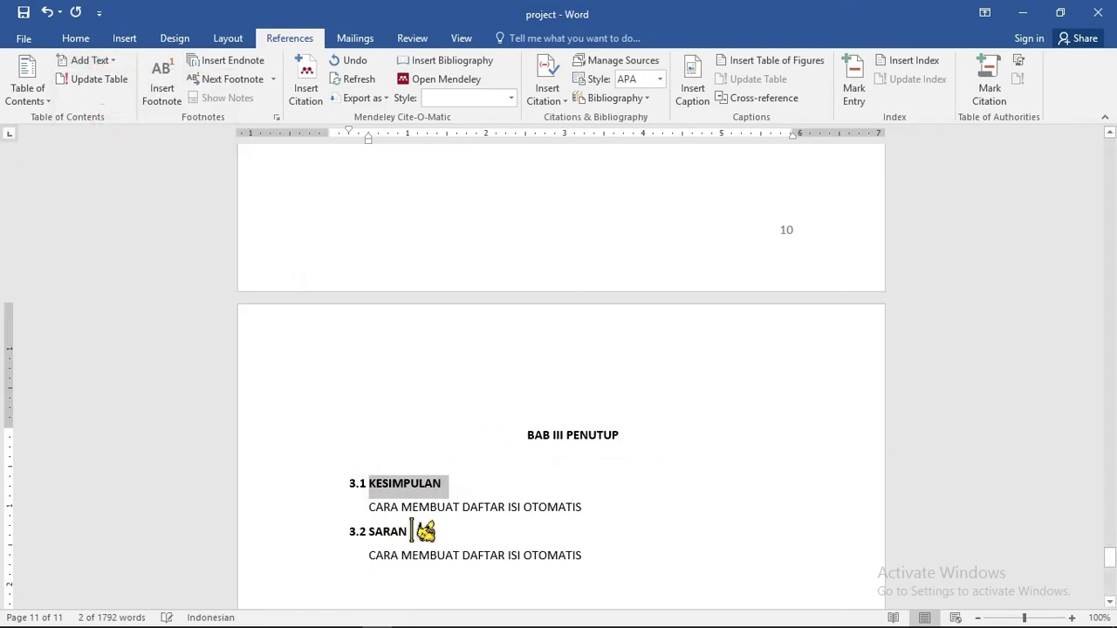
left_click_drag(410, 532, 333, 521)
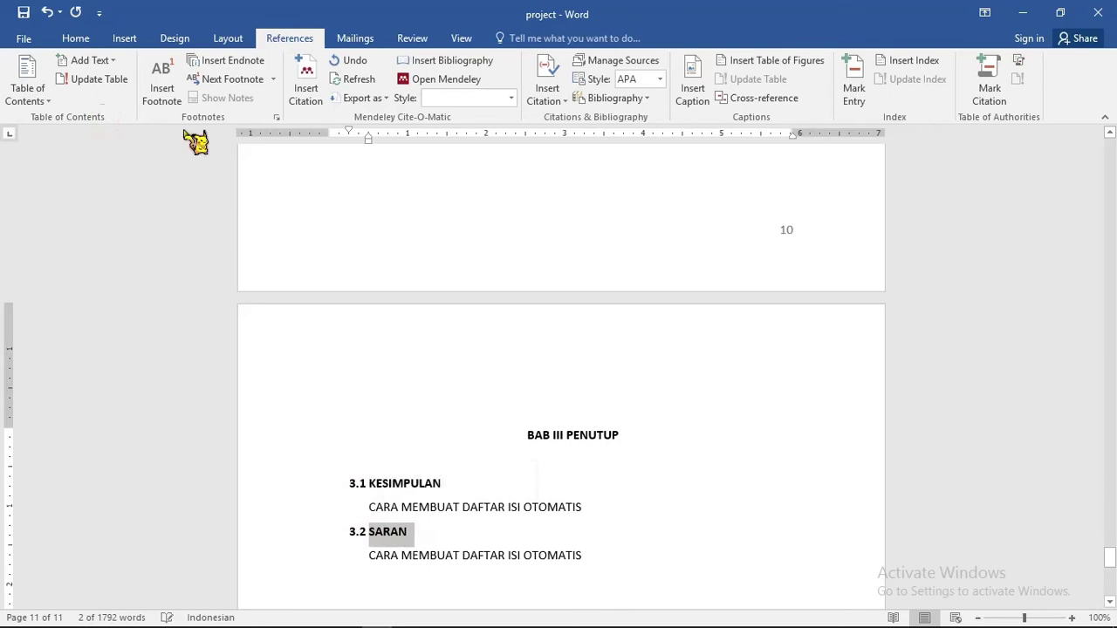
left_click(103, 60)
left_click(105, 118)
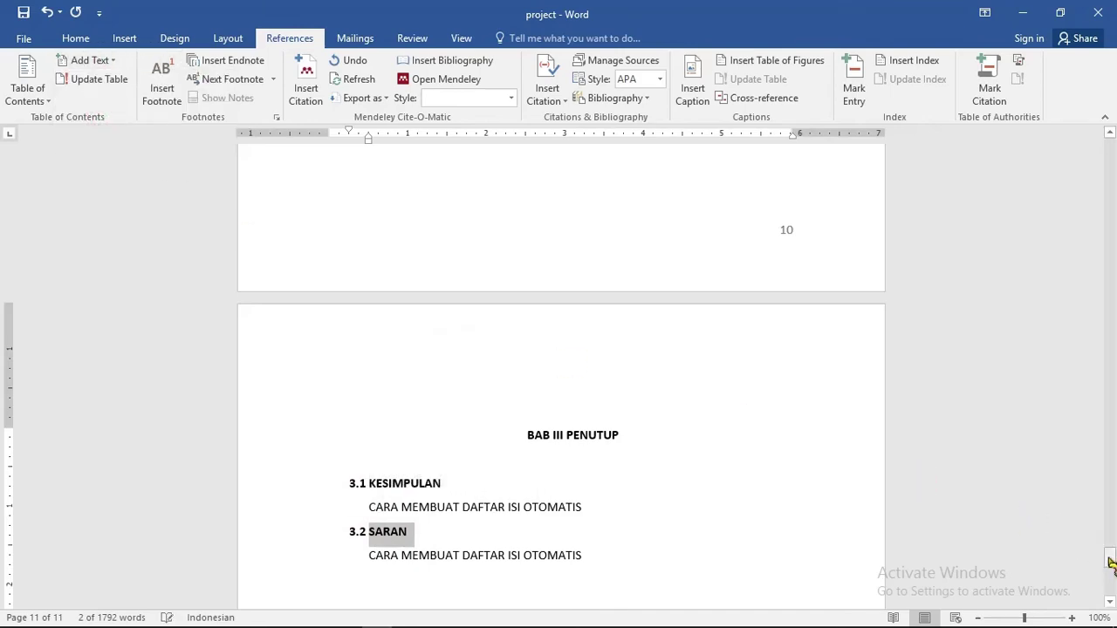
left_click_drag(1110, 561, 1091, 207)
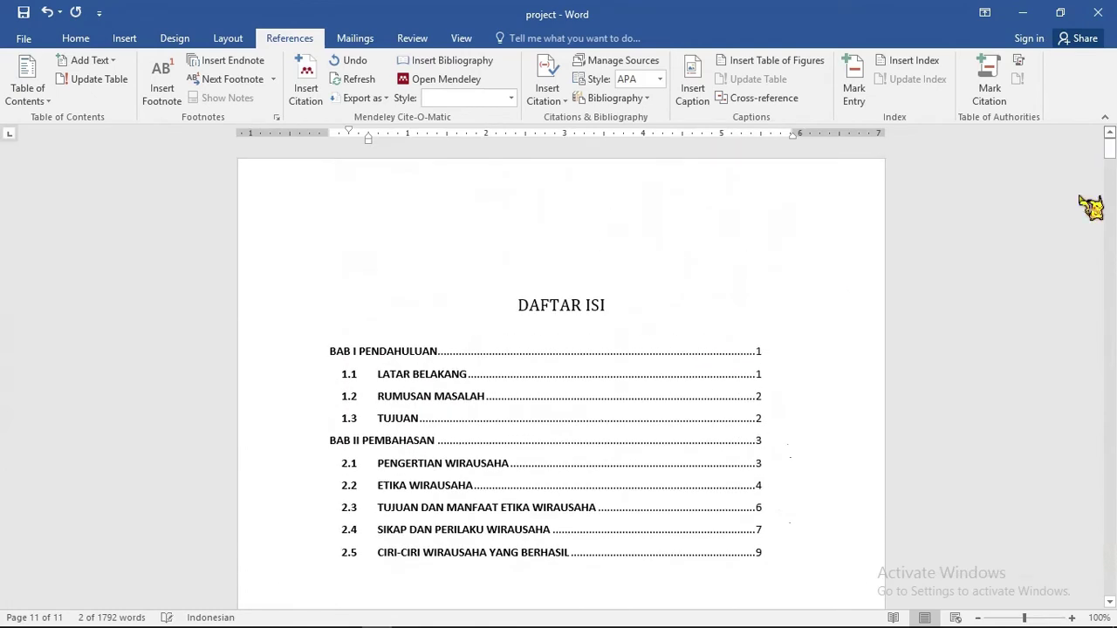
Update the DAFTAR ISI table of contents using the Update entire table option.
left_click(777, 534)
scroll(750, 510, "down", 1)
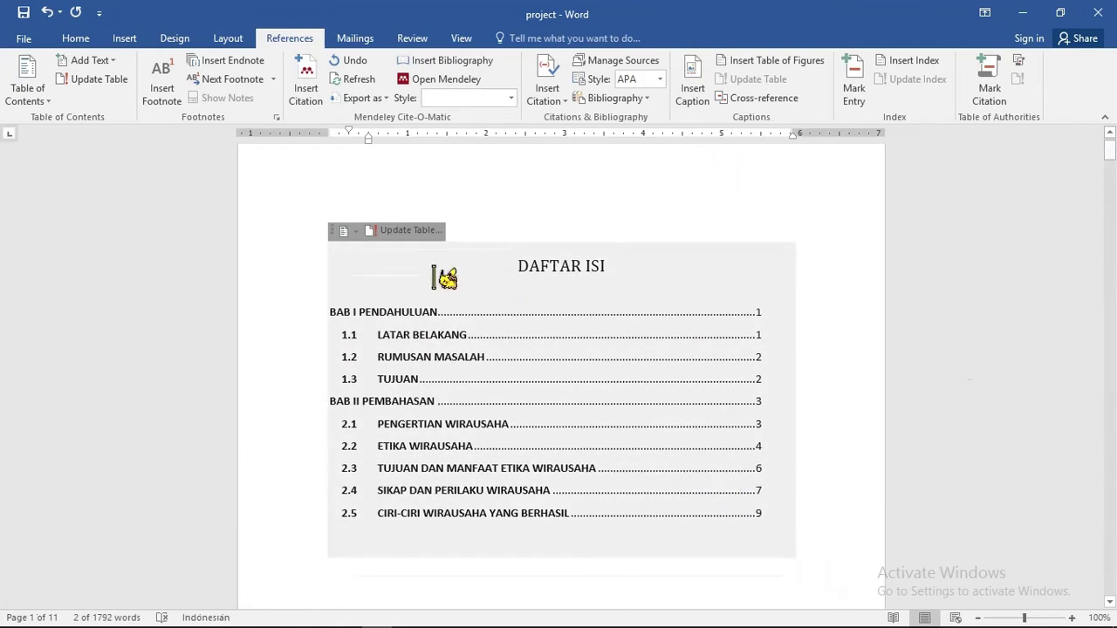
left_click(436, 249)
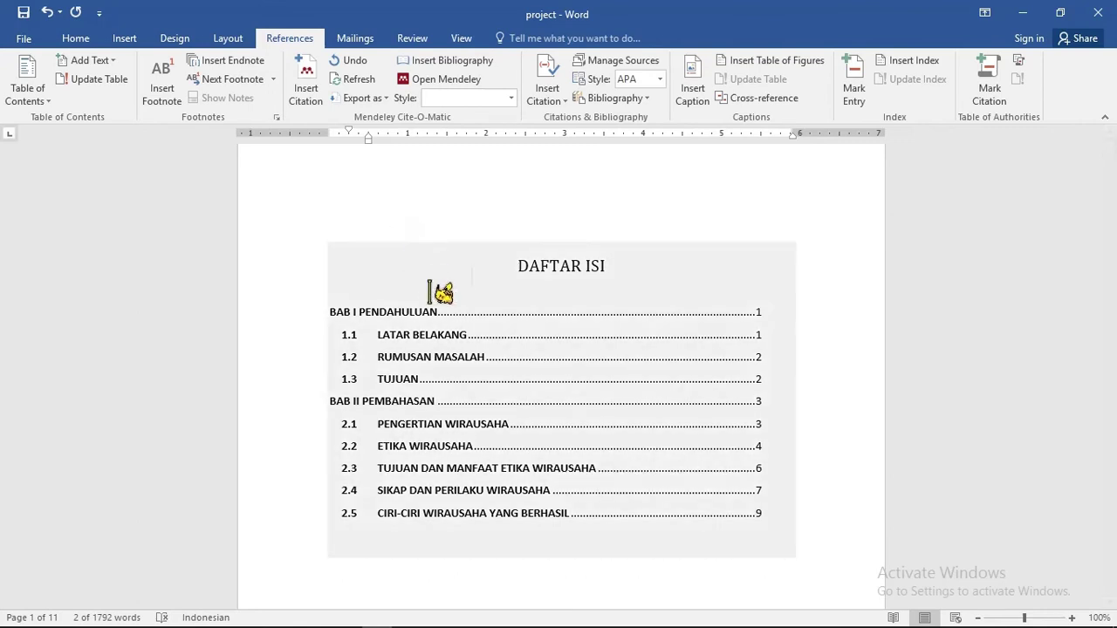
left_click(419, 277)
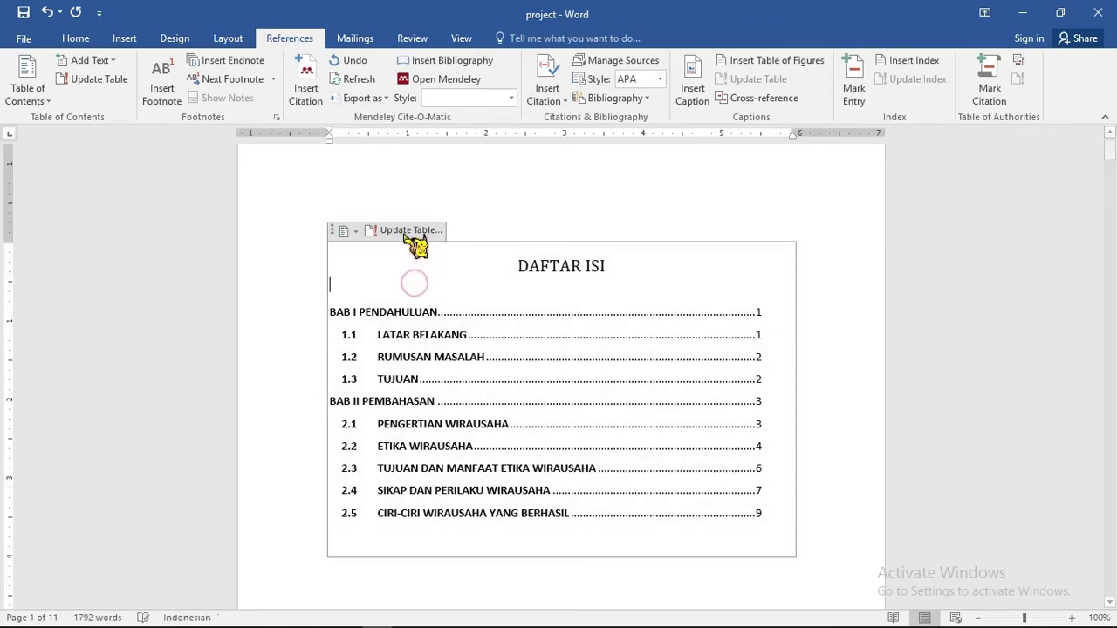
left_click(407, 231)
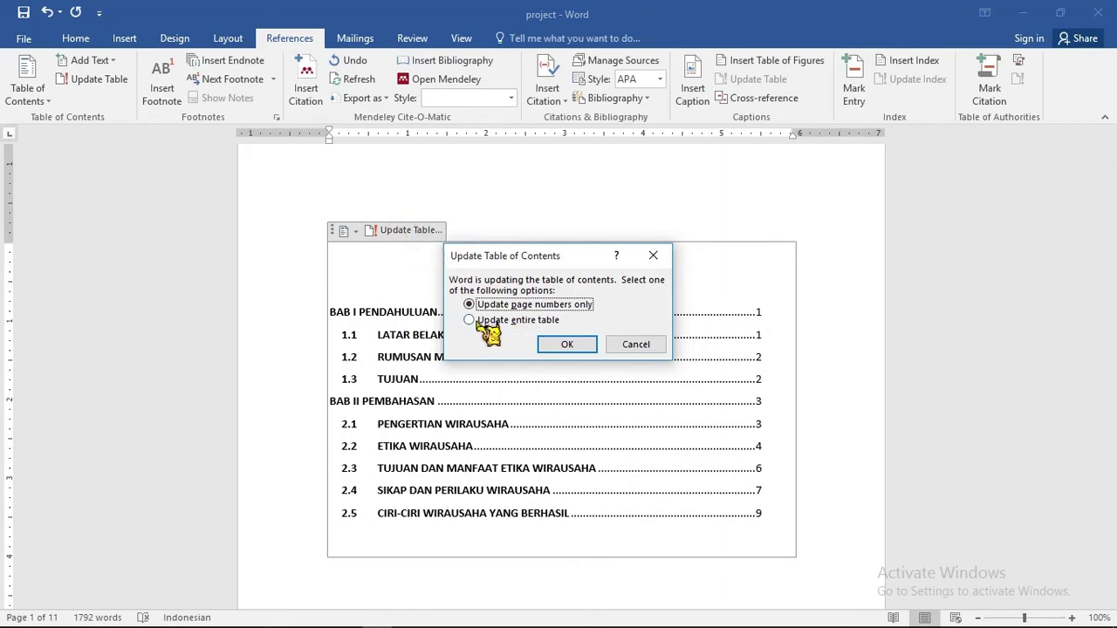
left_click(481, 322)
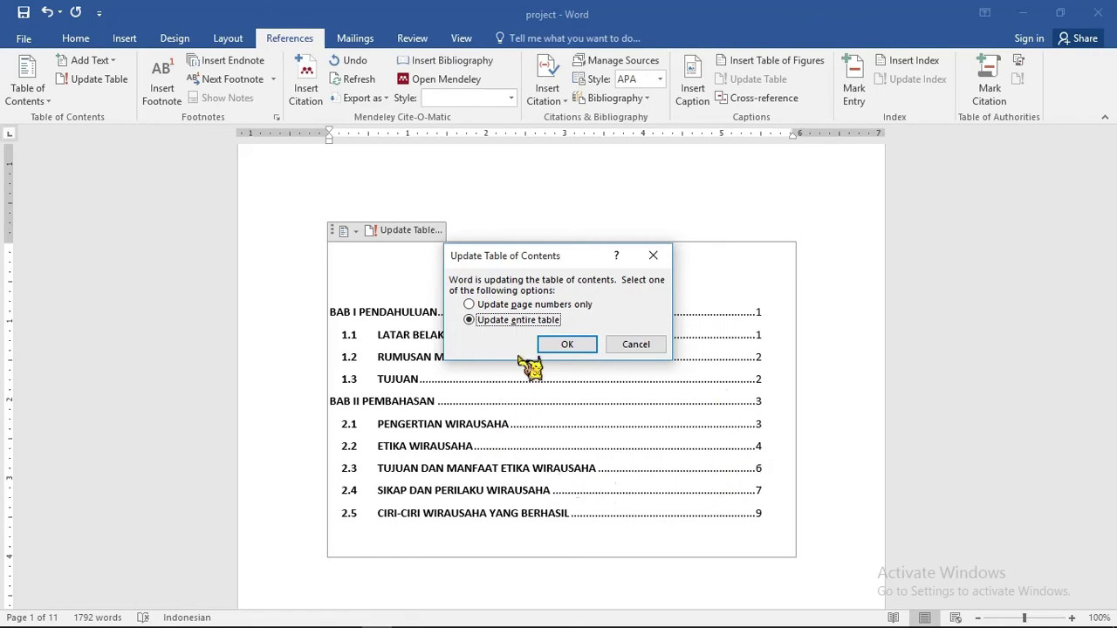
left_click(568, 345)
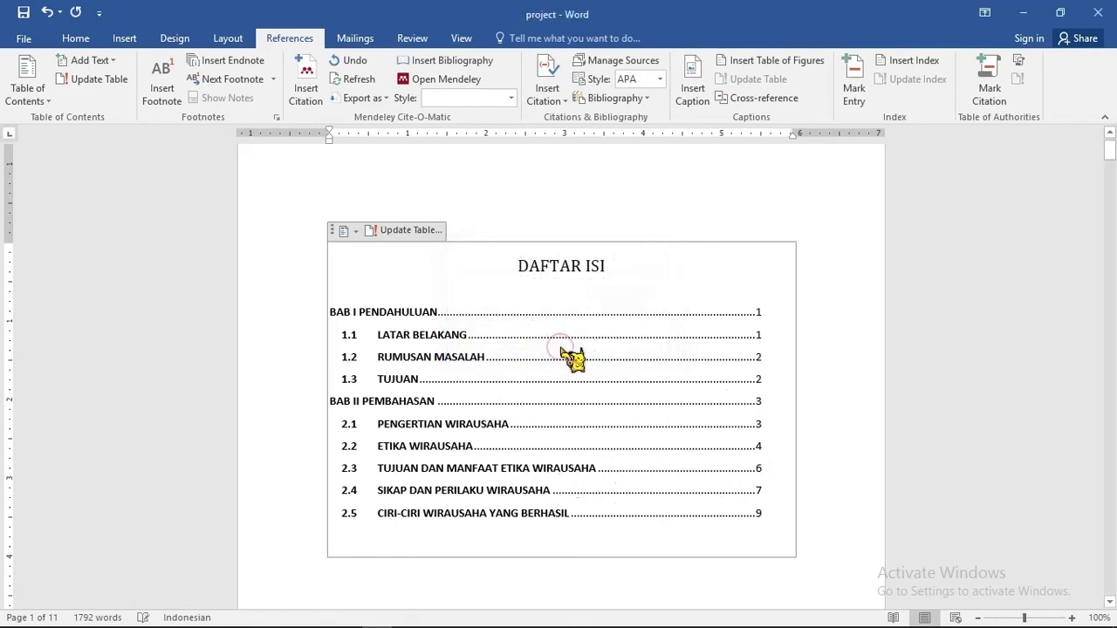
scroll(576, 541, "down", 3)
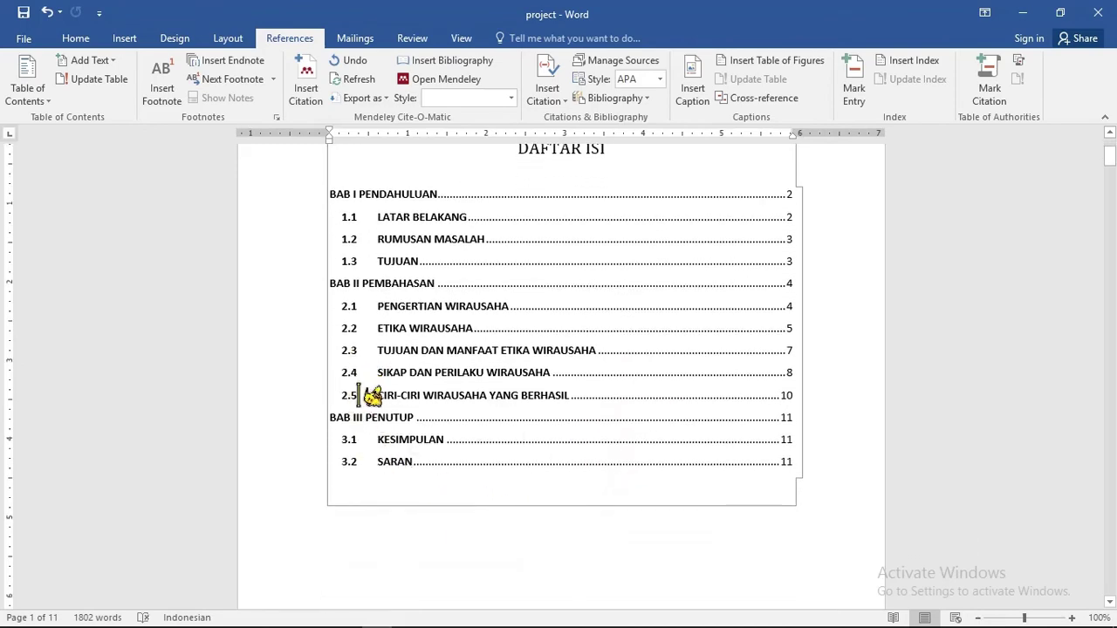
left_click(360, 397)
left_click_drag(515, 460, 384, 283)
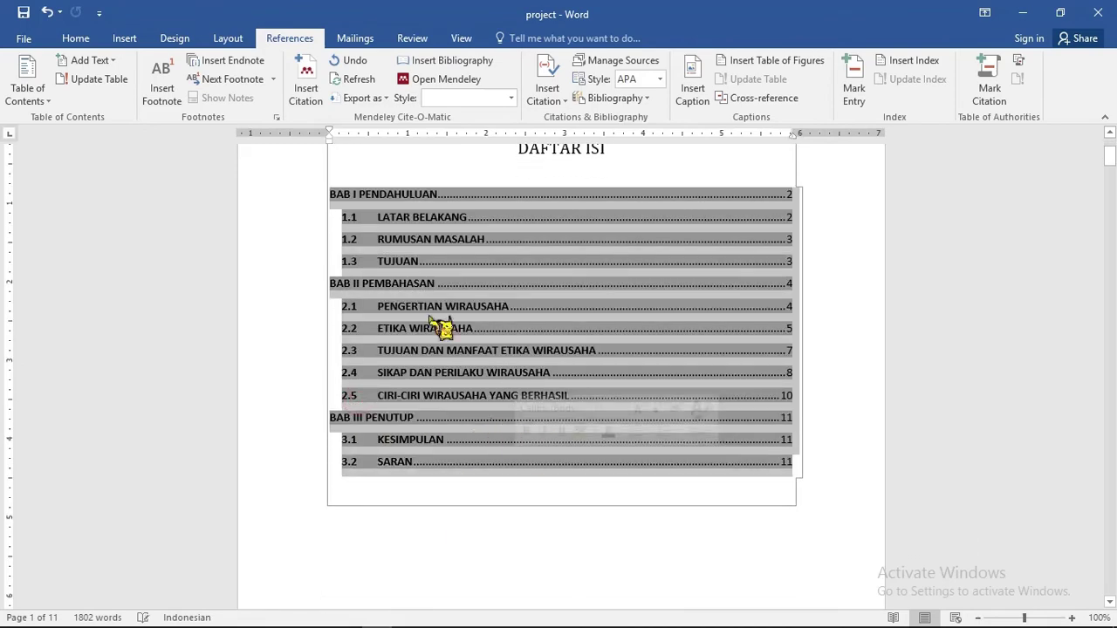
scroll(384, 284, "up", 1)
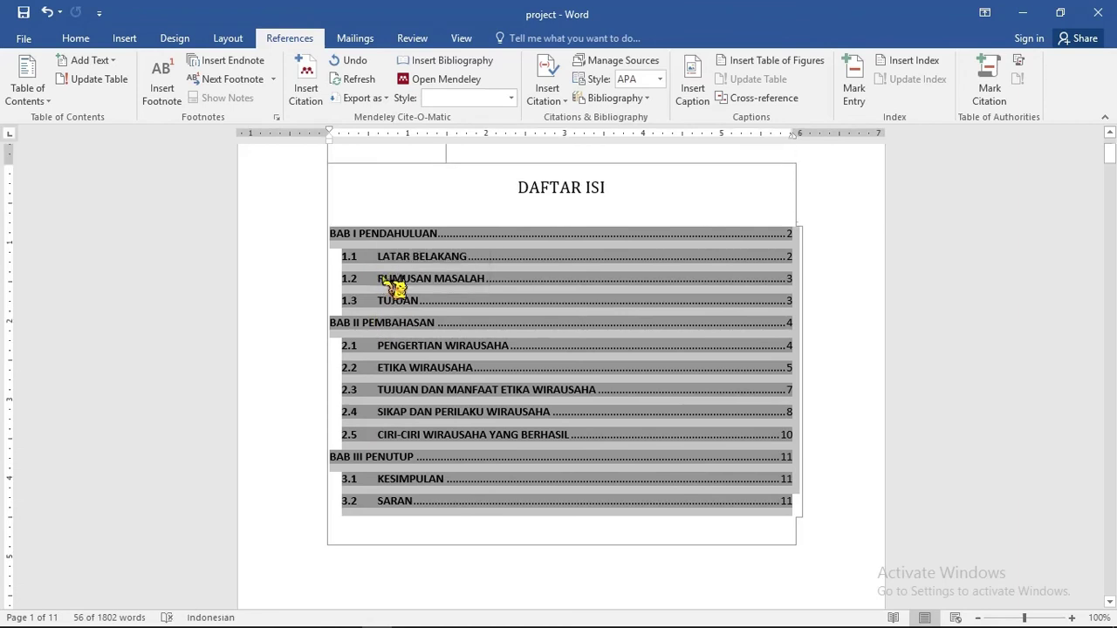
scroll(406, 305, "up", 1)
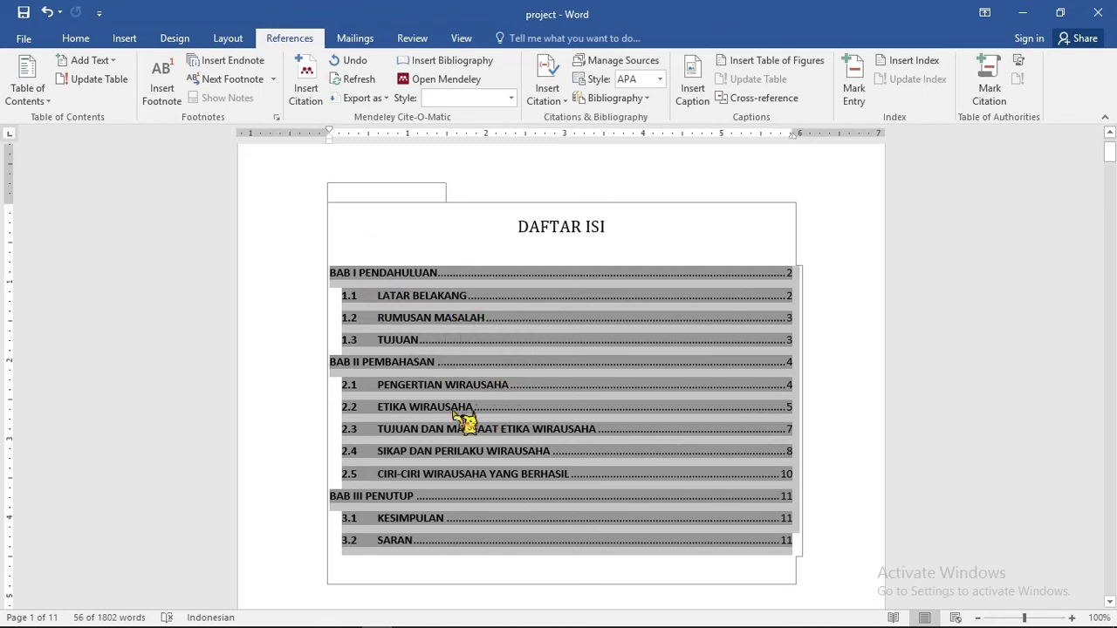
scroll(447, 454, "down", 4)
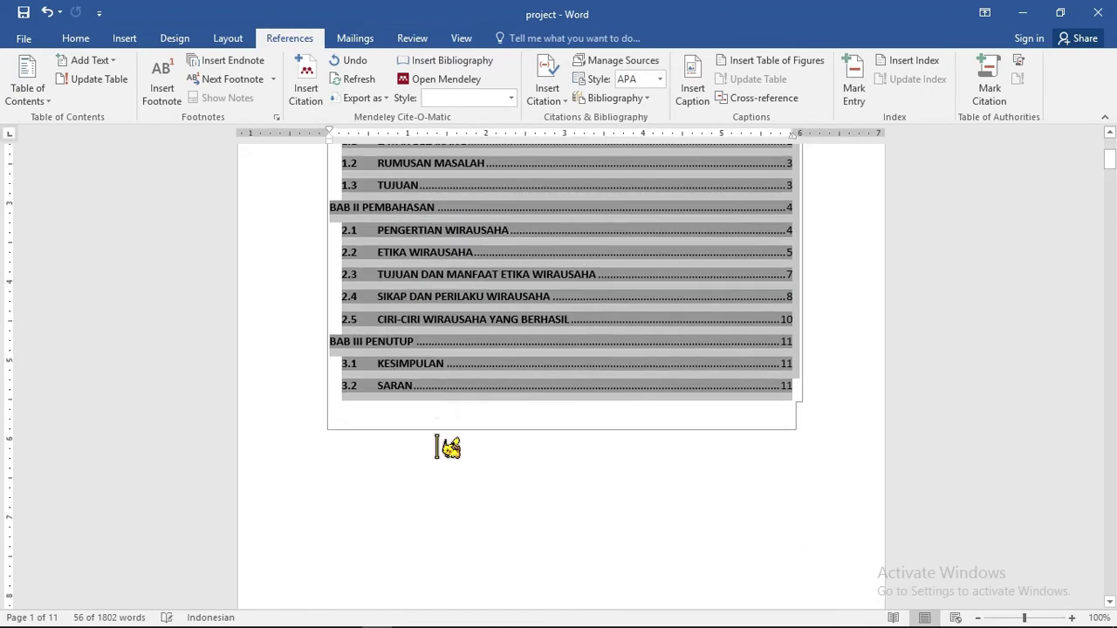
scroll(436, 448, "down", 4)
scroll(764, 410, "up", 3)
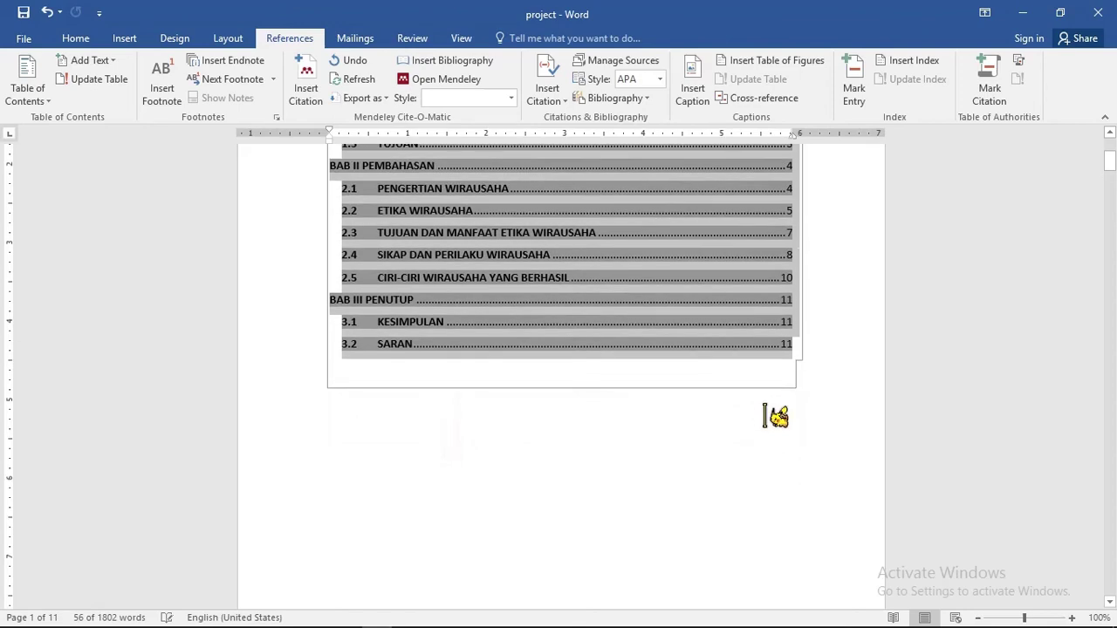
scroll(764, 417, "up", 3)
left_click(472, 489)
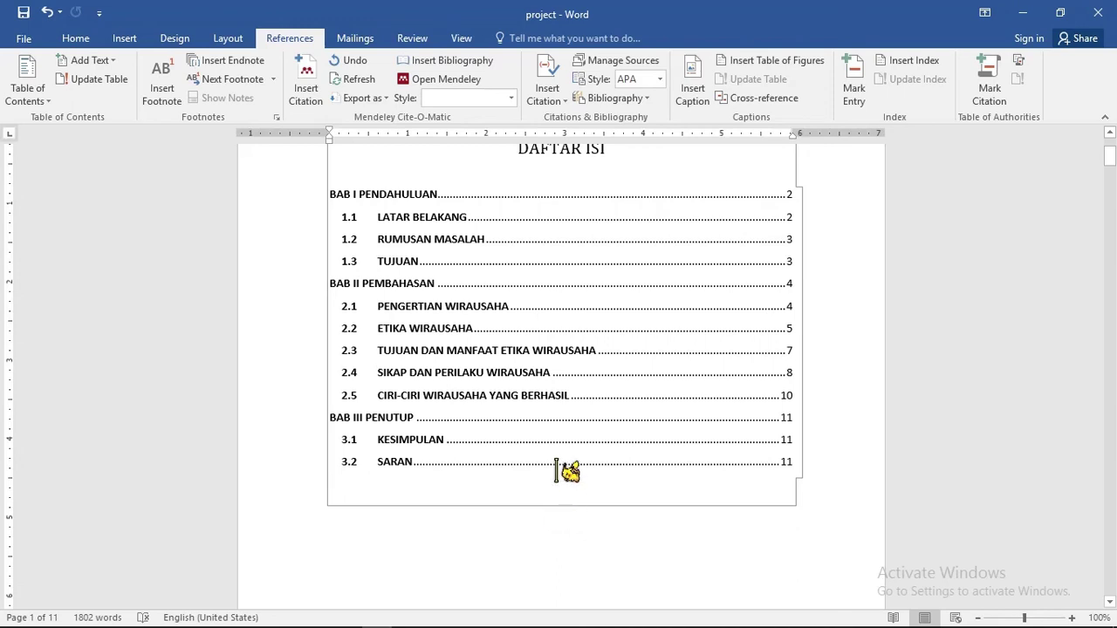
scroll(565, 466, "up", 1)
scroll(565, 460, "up", 1)
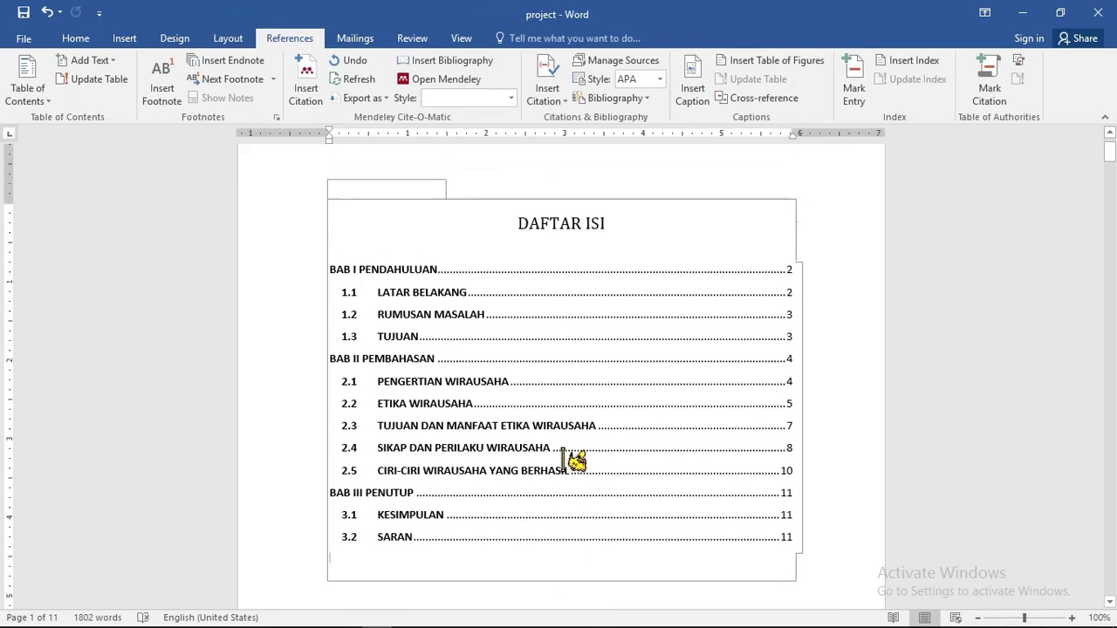
scroll(576, 461, "up", 1)
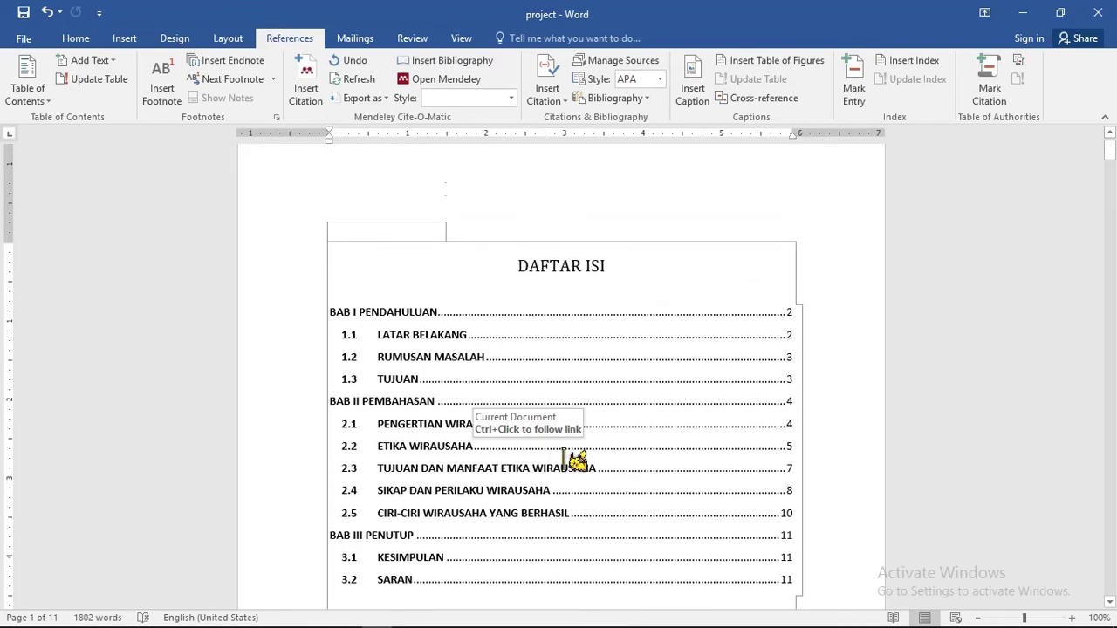